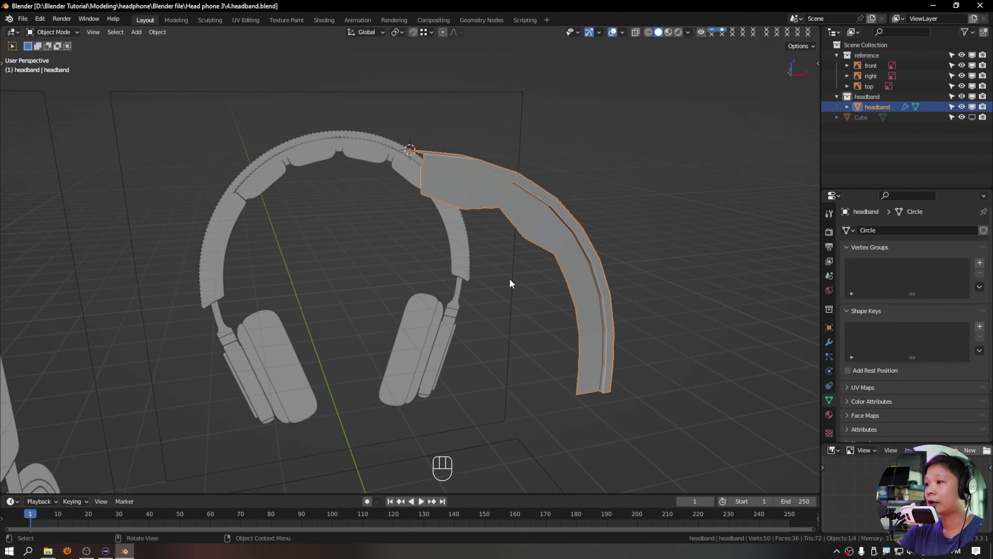
- Open the headband mesh for vertex editing in wireframe, viewed from the front against the reference
middle_click_drag(510, 280, 521, 240)
left_click(441, 204)
scroll(453, 230, "down", 2)
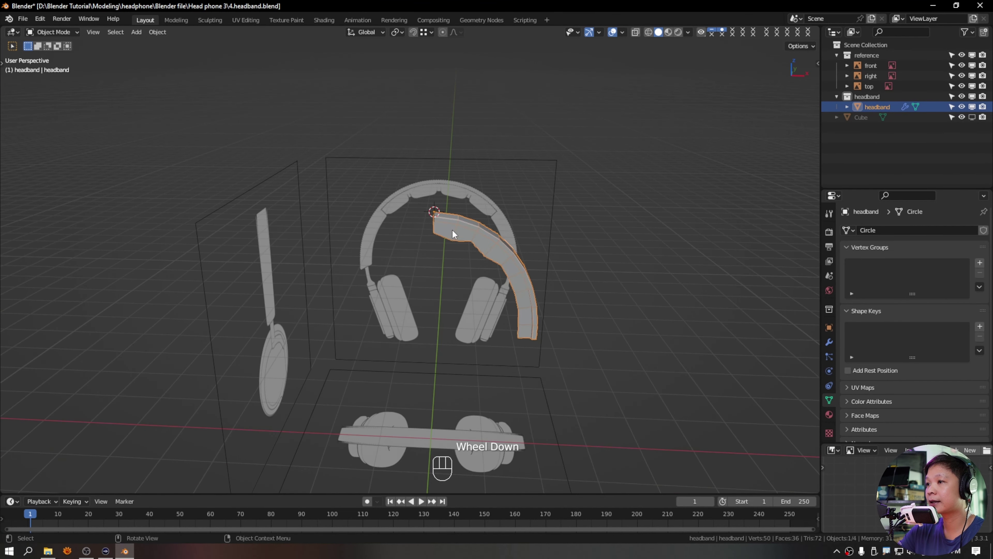
scroll(452, 230, "up", 2)
key("shift+z")
key("Tab")
key("KP_1")
scroll(468, 153, "up", 4)
middle_click_drag(494, 89, 362, 266, "shift")
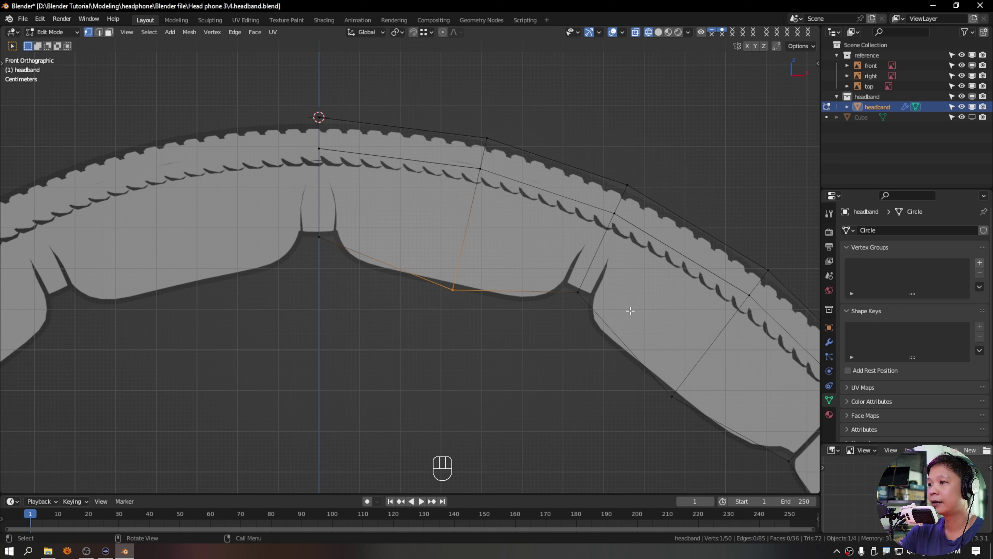
- Add a loop cut beside the headband's centre line and slide it to match the edge of the reference's top notch
key("ctrl+r")
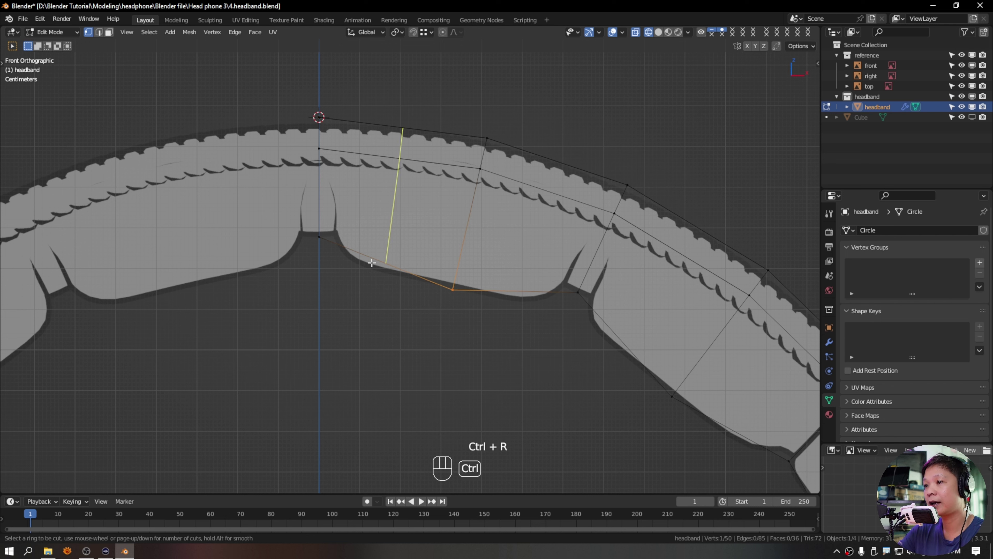
left_click(371, 262)
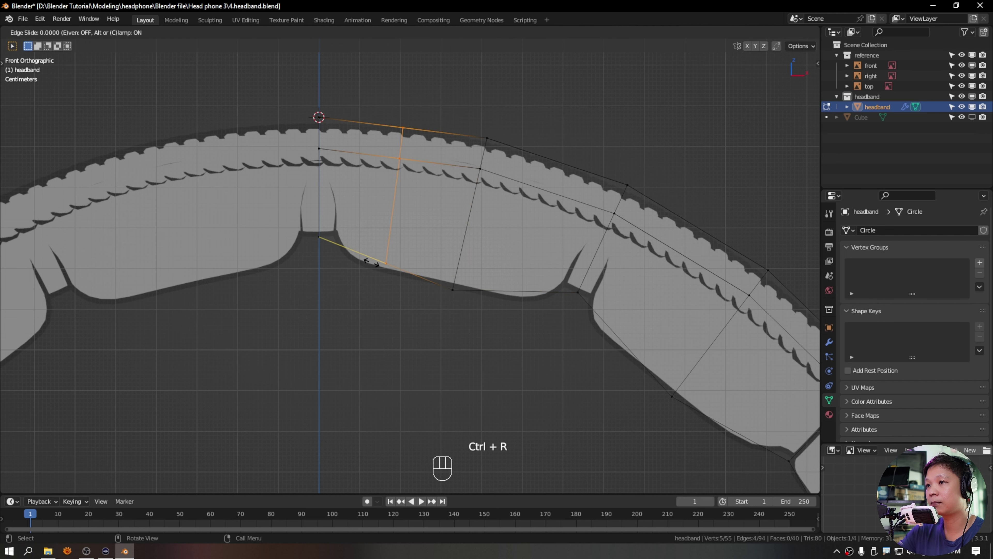
left_click(313, 261)
scroll(312, 262, "up", 3)
middle_click_drag(313, 261, 357, 336, "shift")
left_click(357, 336)
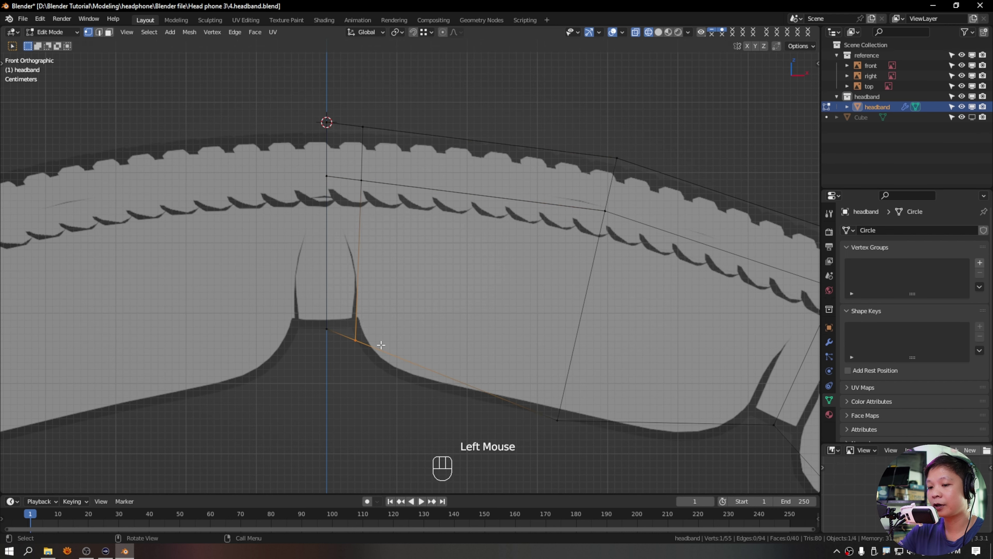
key("g")
key("g")
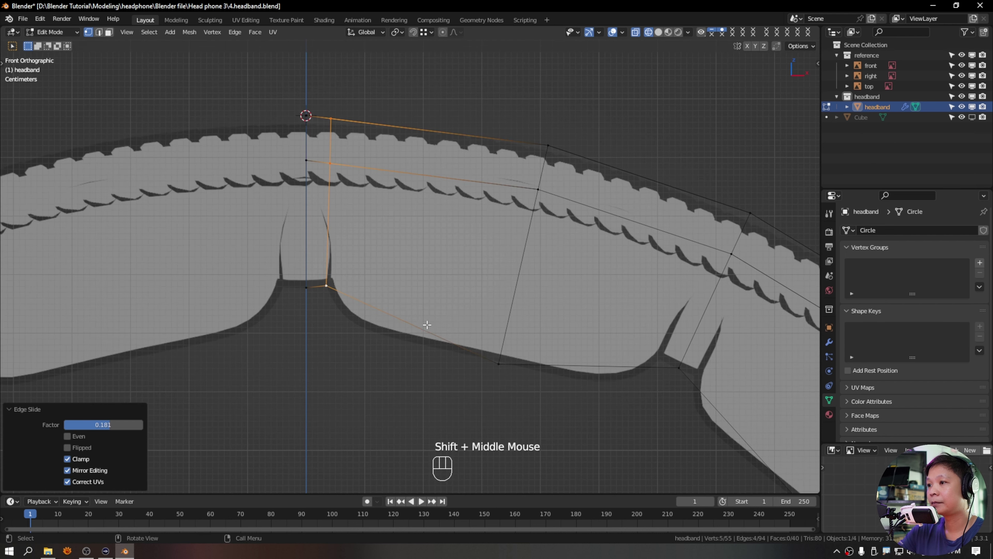
- Add a second loop cut just outside the top notch and slide its inner vertex down past the pad's rounded corner with clamping off
scroll(426, 324, "up", 2)
middle_click_drag(406, 250, 434, 292, "shift")
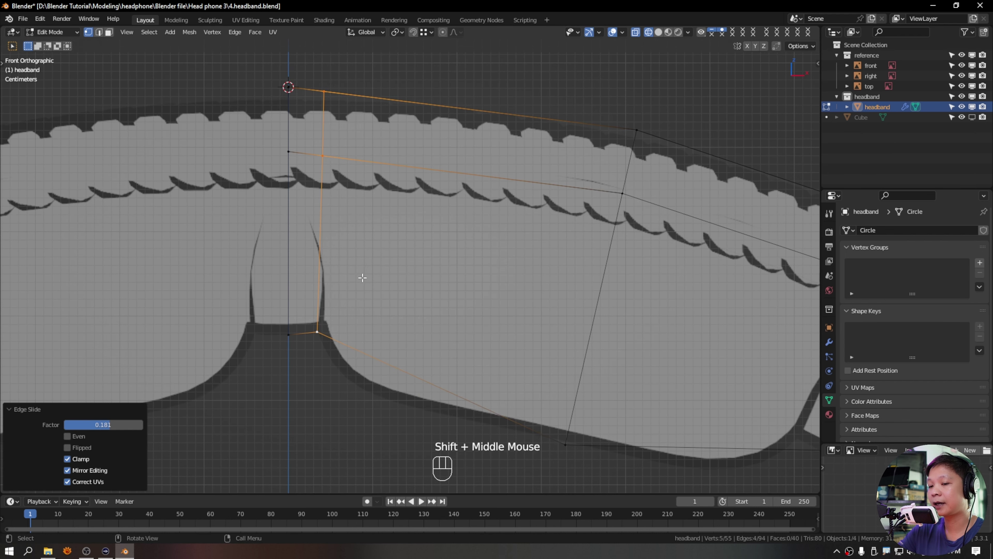
key("ctrl+r")
left_click(355, 350)
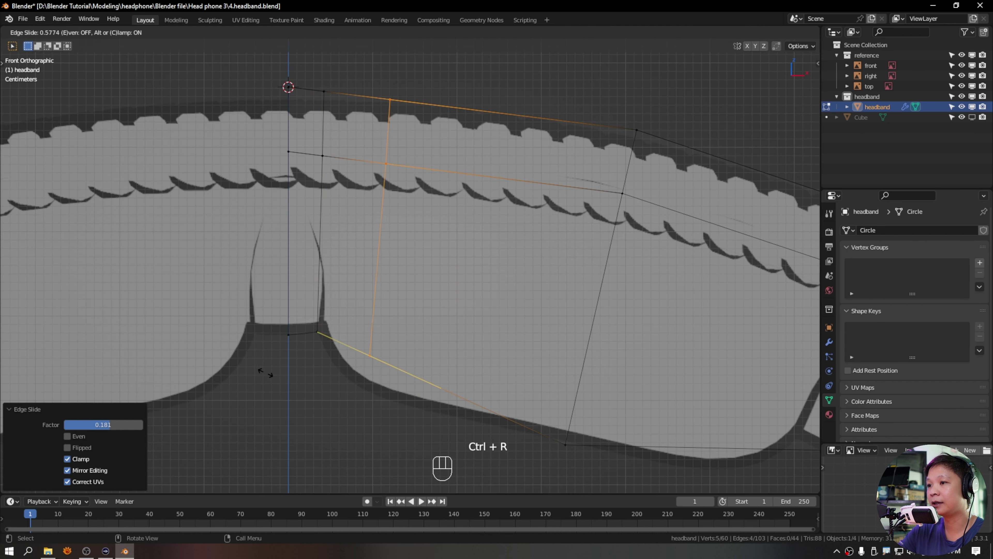
left_click(374, 397)
left_click(373, 397)
key("g")
key("g")
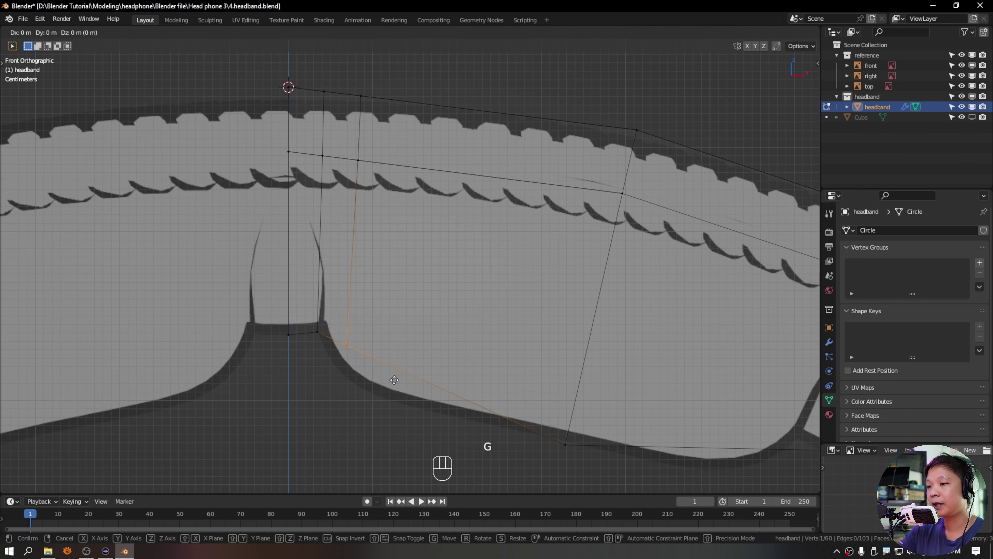
key("Escape")
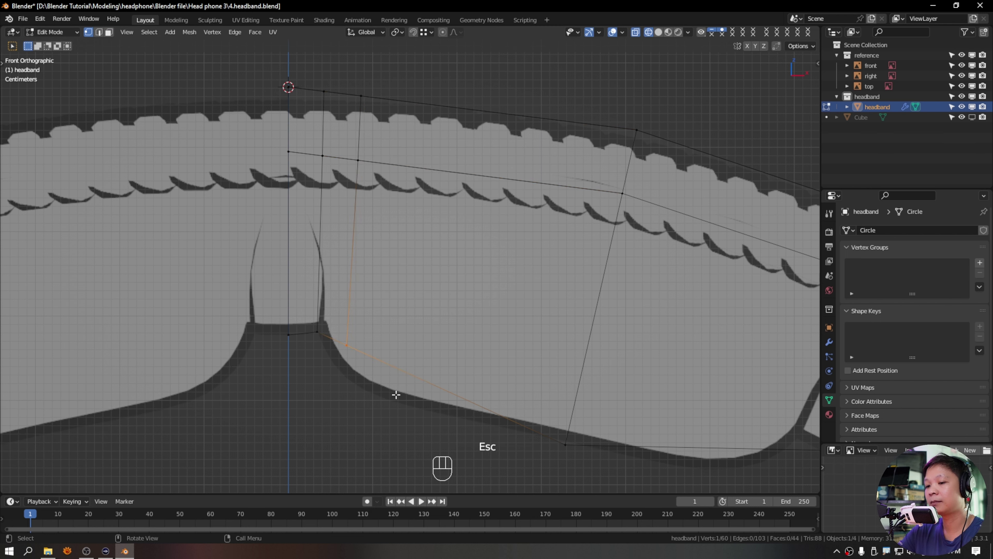
key("g")
key("g")
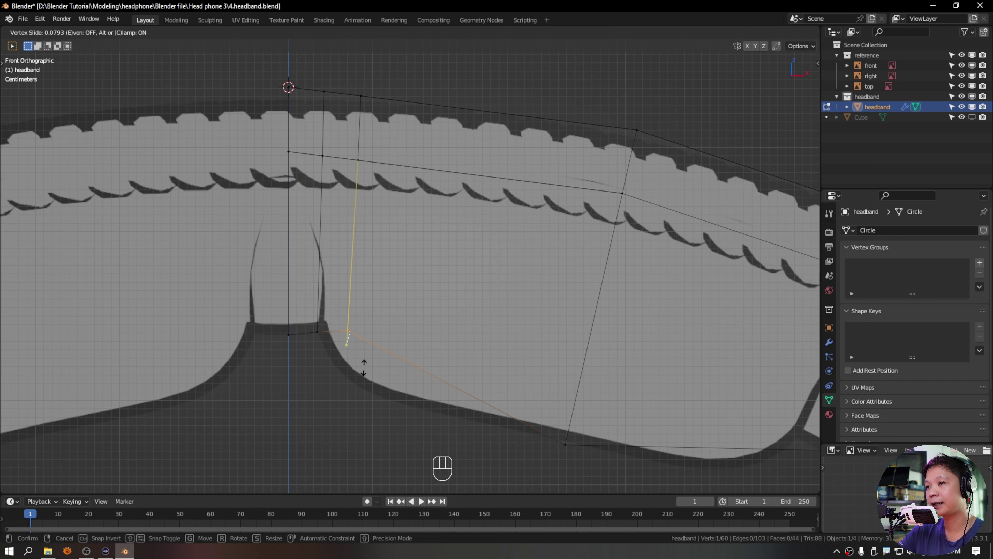
key("alt")
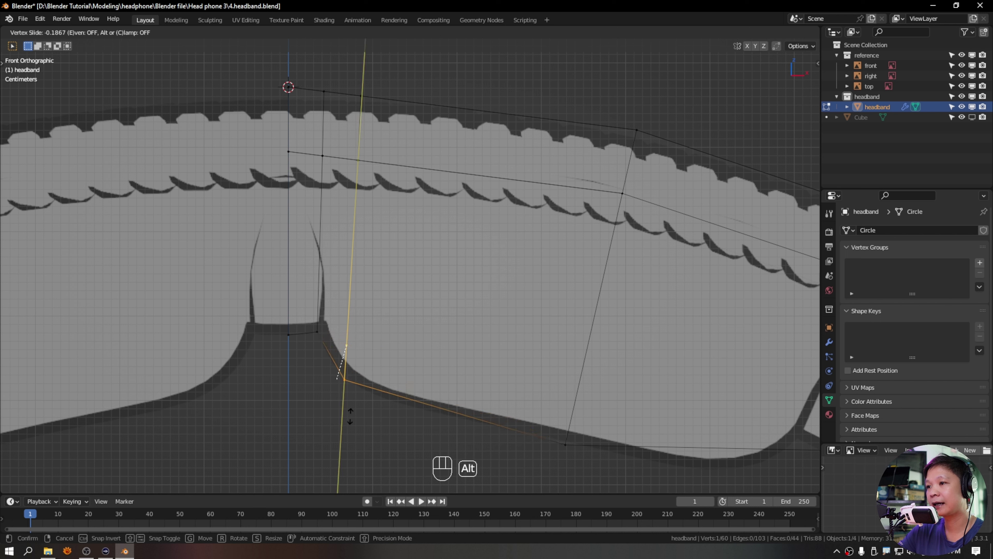
left_click(338, 427, "alt")
- Bevel the edge loop running through the second notch with 2 segments and a width of about 0.0207 m
scroll(334, 400, "down", 2)
middle_click_drag(661, 399, 402, 338, "shift")
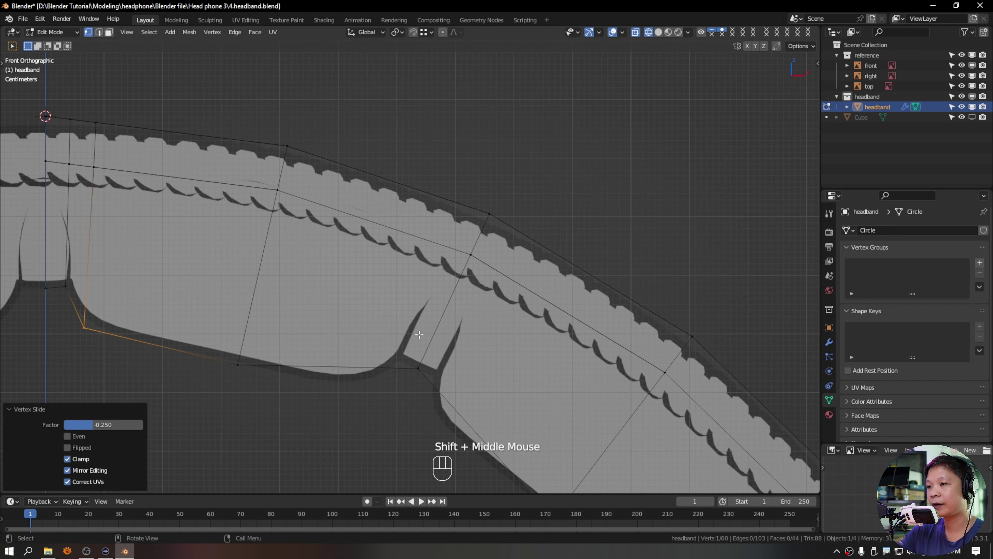
key("ctrl")
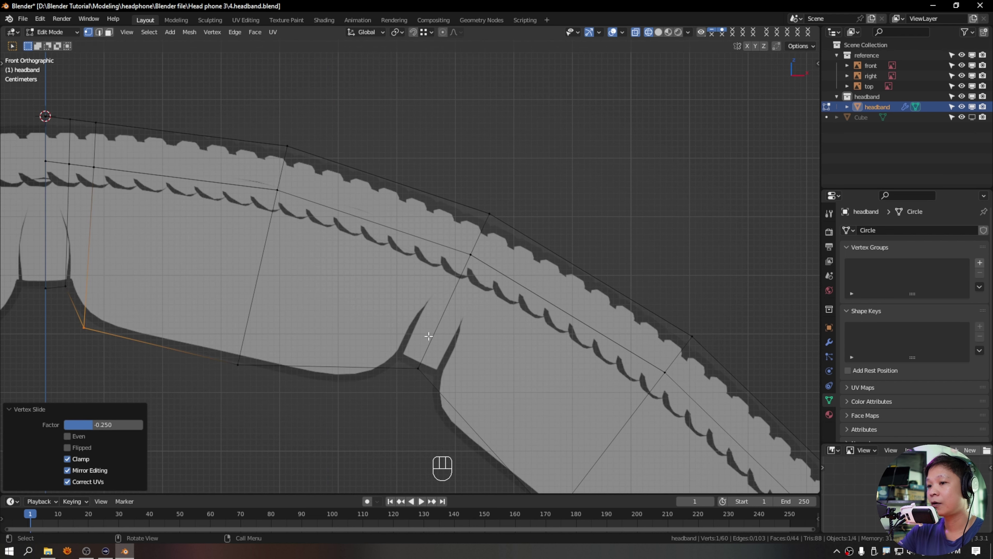
left_click(447, 225, "alt")
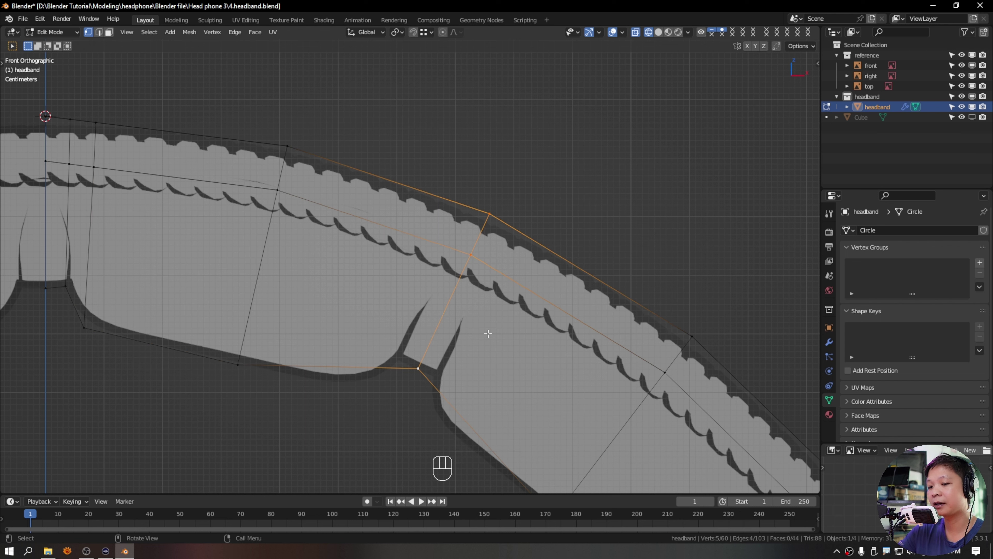
key("ctrl+b")
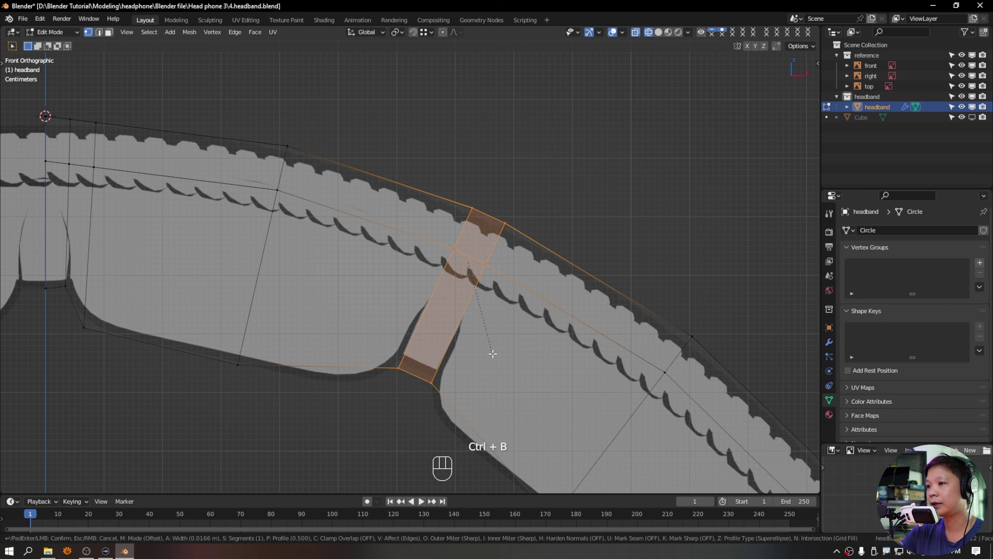
scroll(493, 354, "up", 1)
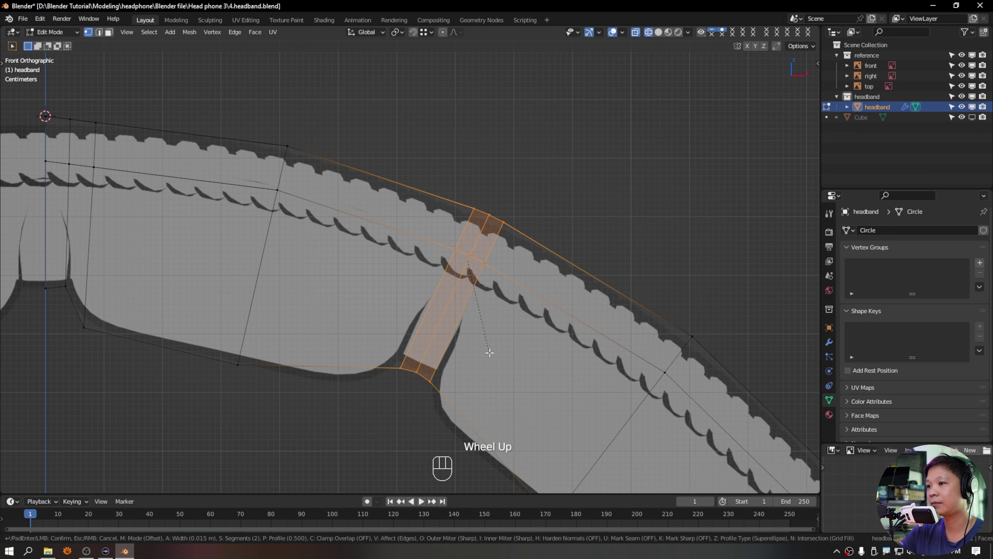
left_click(479, 355, "shift")
- Add one loop cut on each side of the second notch, sliding both close to the bevelled edges
middle_click_drag(479, 355, 515, 307, "shift")
key("ctrl+r")
left_click(410, 318)
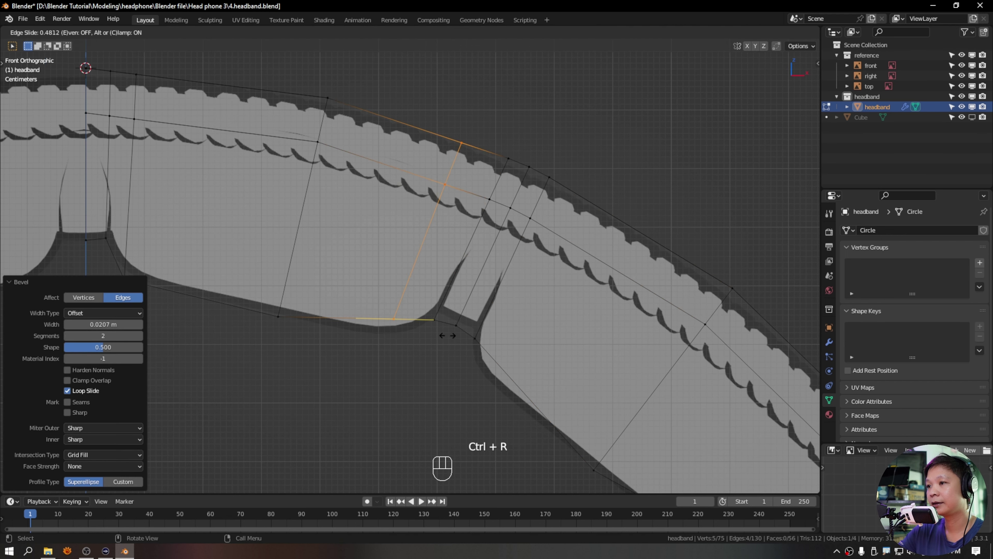
left_click(460, 346)
key("ctrl+r")
left_click(506, 393)
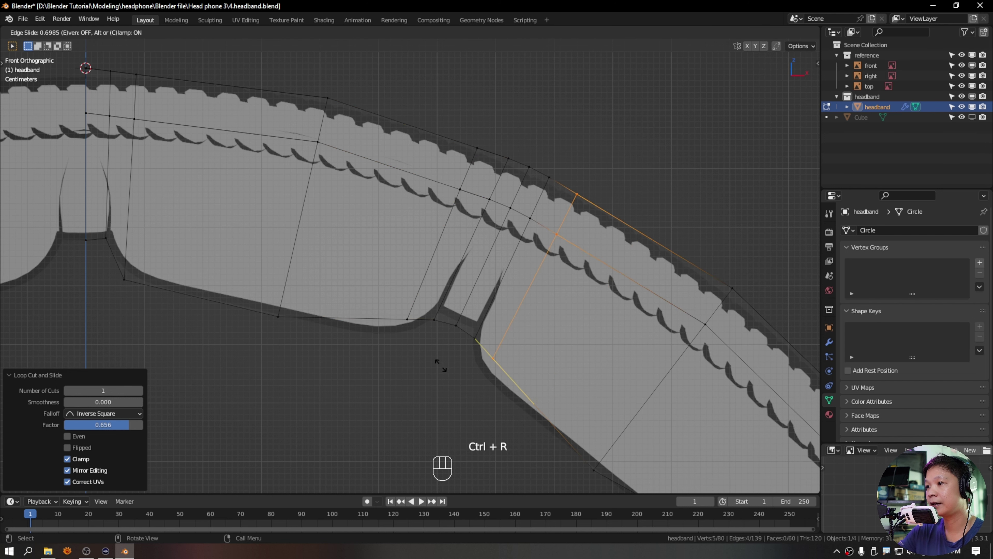
left_click(440, 363)
- Slide the inner vertices of the two new loops beside the second notch to fit the pad corners, with clamping off
left_click(411, 325)
key("g")
key("g")
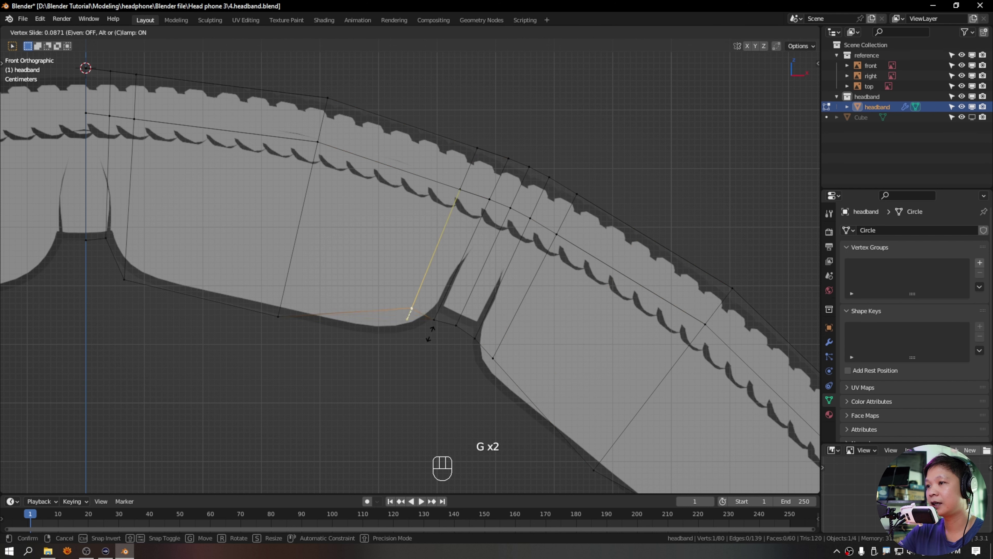
left_click(412, 364, "alt")
left_click(493, 364)
key("g")
key("g")
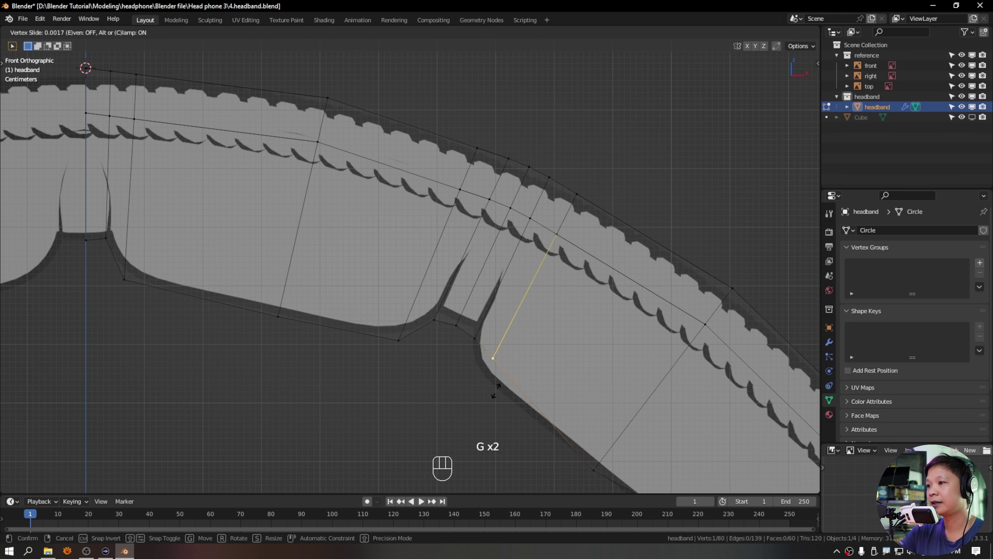
key("alt")
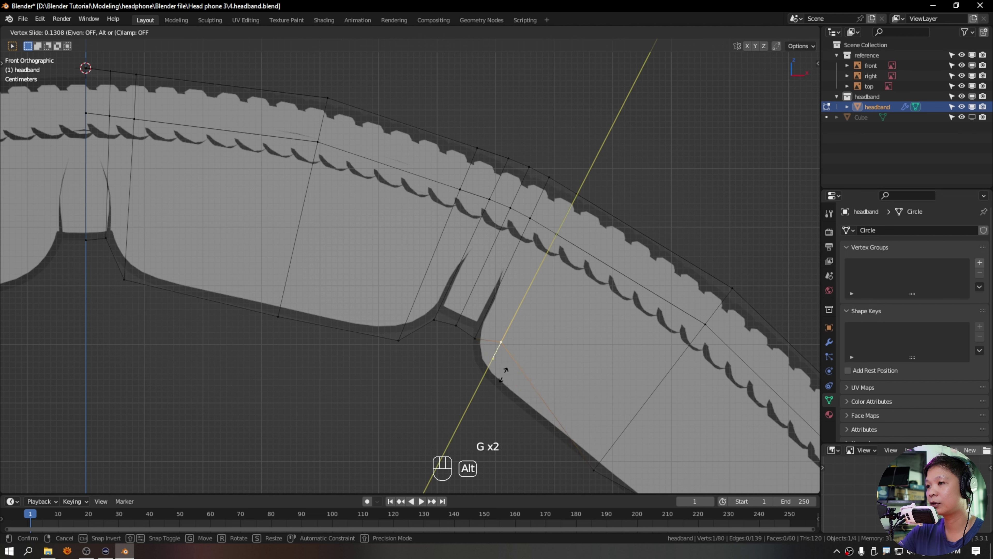
left_click(505, 374)
- Slide the three inner vertices of the second notch slightly up toward the reference's notch edge
scroll(504, 376, "up", 3)
left_click_drag(437, 333, 534, 404)
key("g")
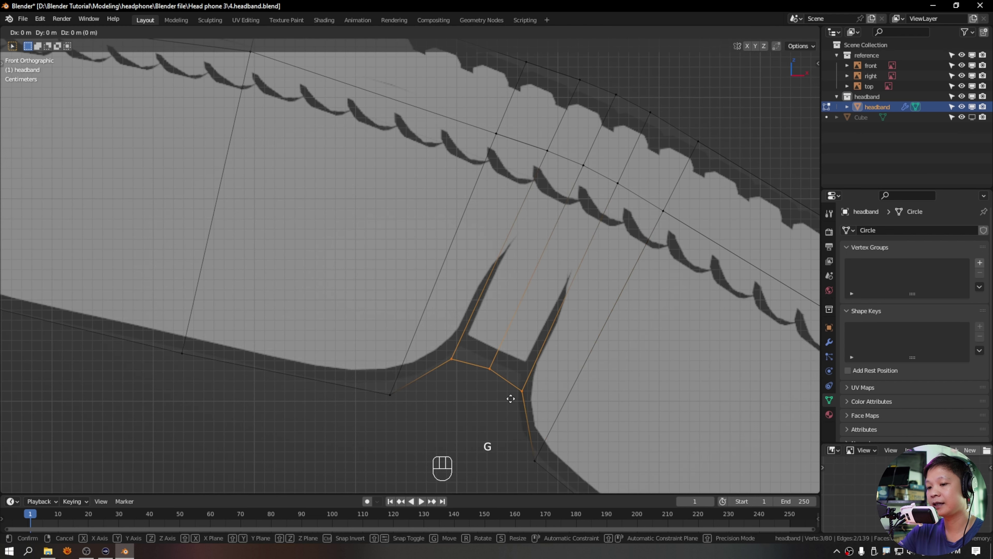
key("g")
left_click(508, 404, "shift")
- Bevel the edge loop at the gap between the last pad and the side band with 2 segments, 0.017 m wide
scroll(509, 403, "down", 5)
middle_click_drag(206, 238, 321, 223, "shift")
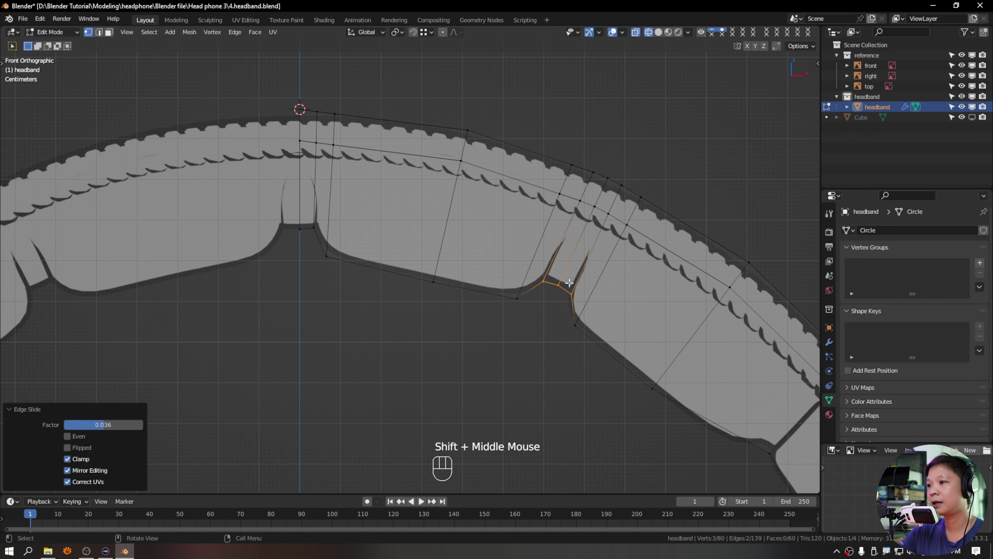
middle_click_drag(570, 282, 325, 235, "shift")
scroll(465, 311, "up", 3)
left_click(486, 316, "alt")
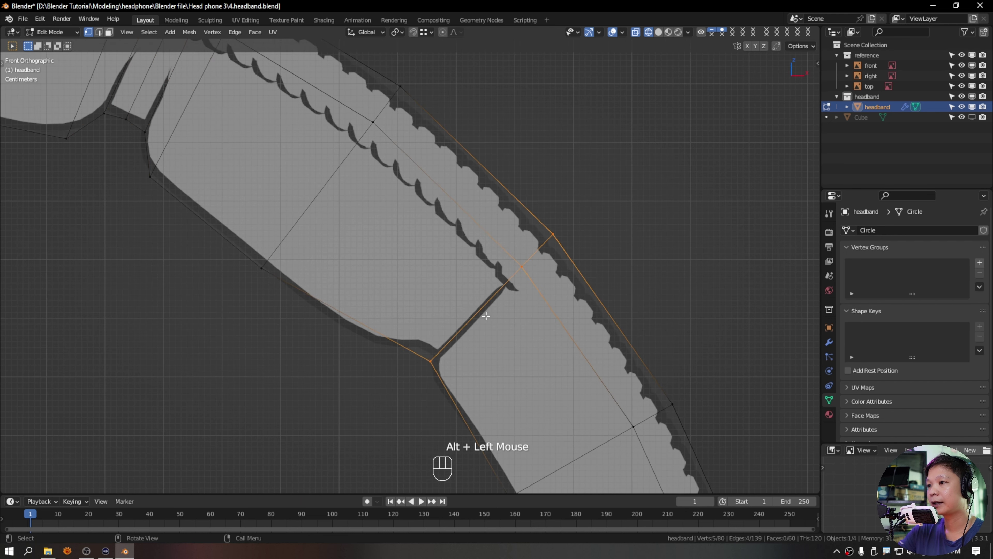
middle_click_drag(467, 326, 399, 311, "shift")
key("ctrl+b")
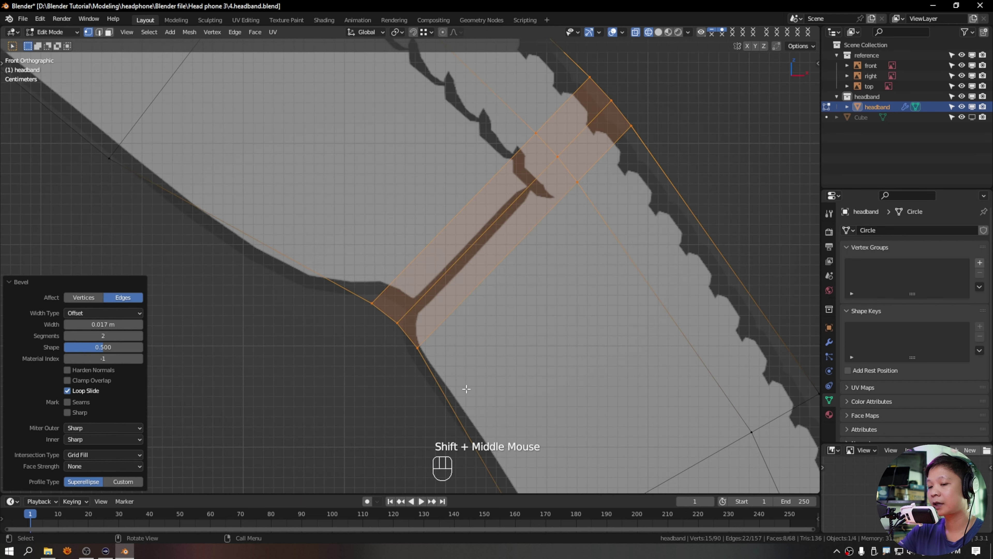
- Slide the gap's three inner vertices up toward the outline, then slide the lowest one out past the side band's corner
key("g")
key("g")
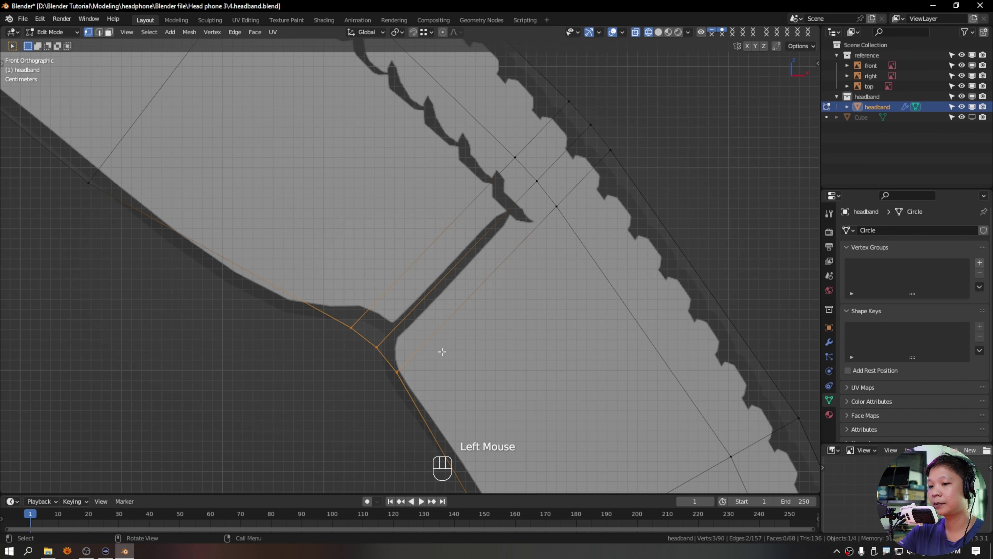
key("g")
key("g")
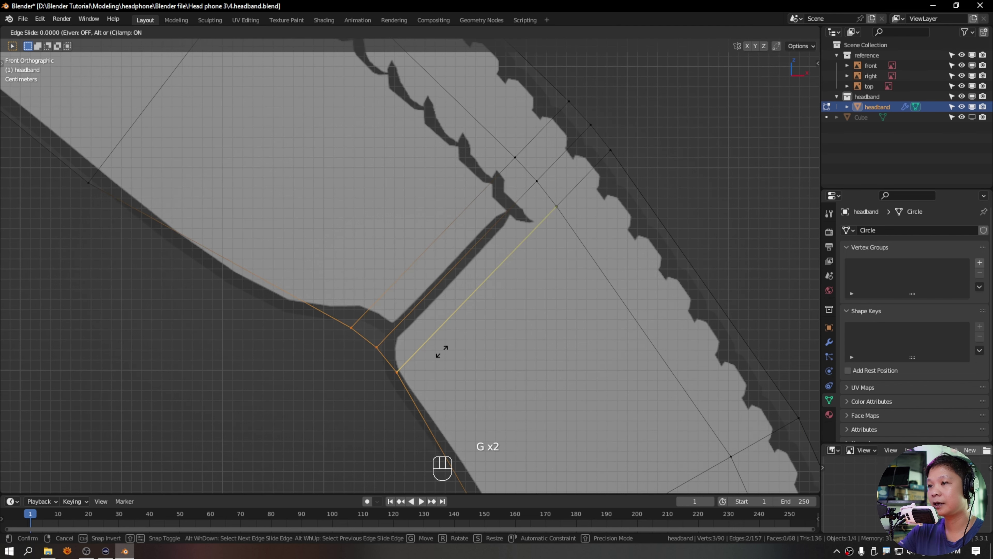
double_click(458, 386)
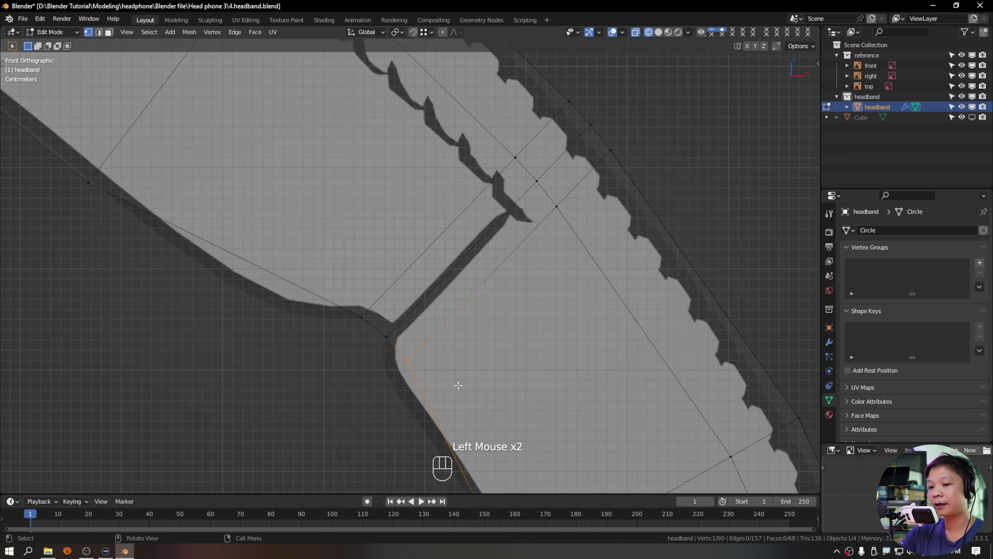
key("g")
key("g")
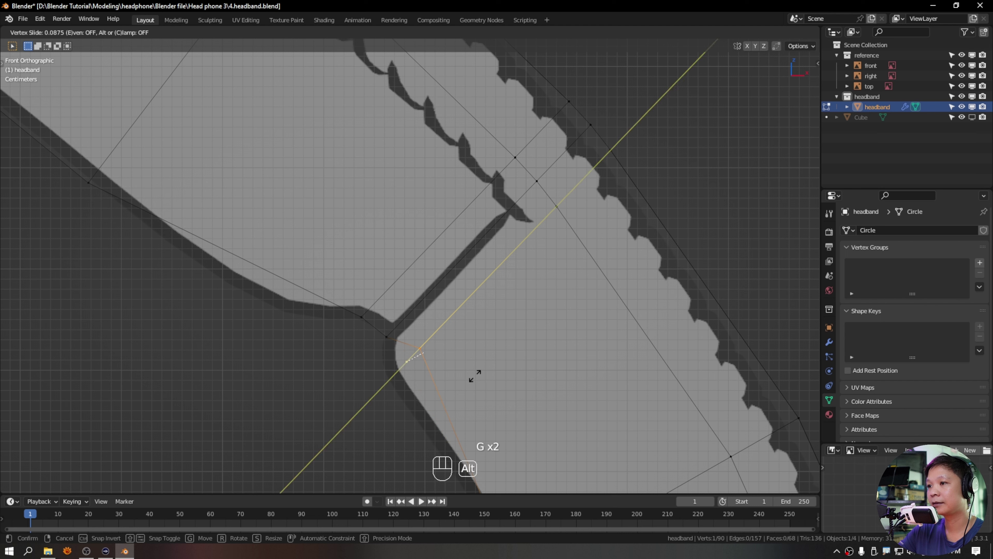
left_click(381, 319, "alt")
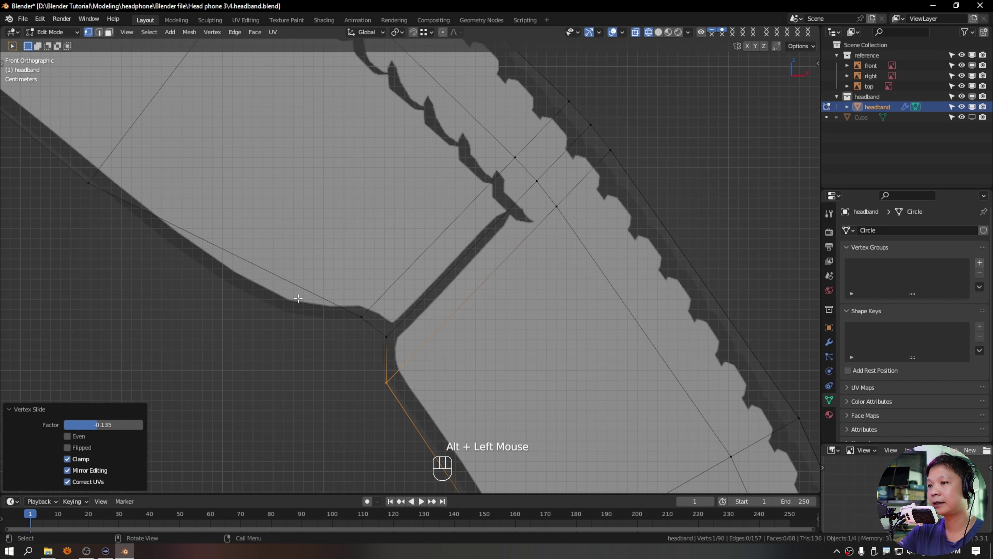
- Add a loop cut on the pad side of the gap and slide its inner vertex outward past the pad outline
key("ctrl+r")
left_click(285, 271)
left_click(391, 319)
left_click(329, 306)
key("g")
key("g")
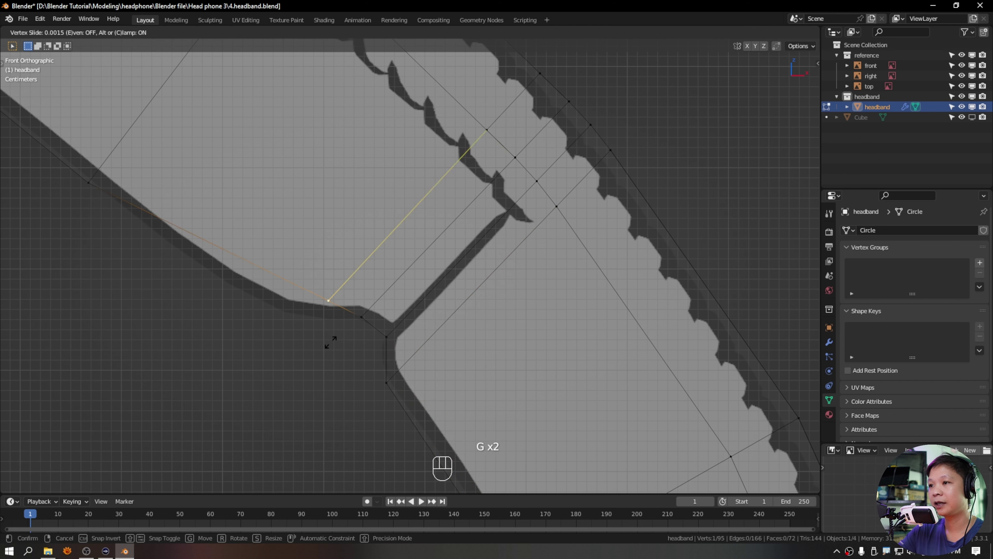
left_click(360, 282, "alt")
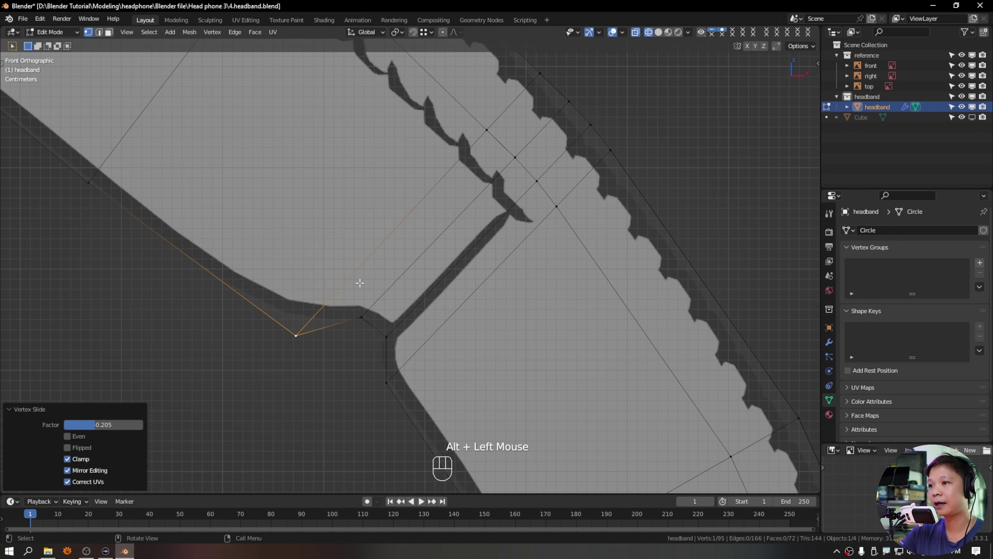
- Try to rotate the bottom end loop of the headband toward the reference's slanted end
scroll(360, 282, "down", 6)
middle_click_drag(359, 282, 599, 317, "shift")
middle_click_drag(466, 222, 469, 309, "shift")
scroll(442, 371, "up", 2)
scroll(421, 295, "down", 2, "shift")
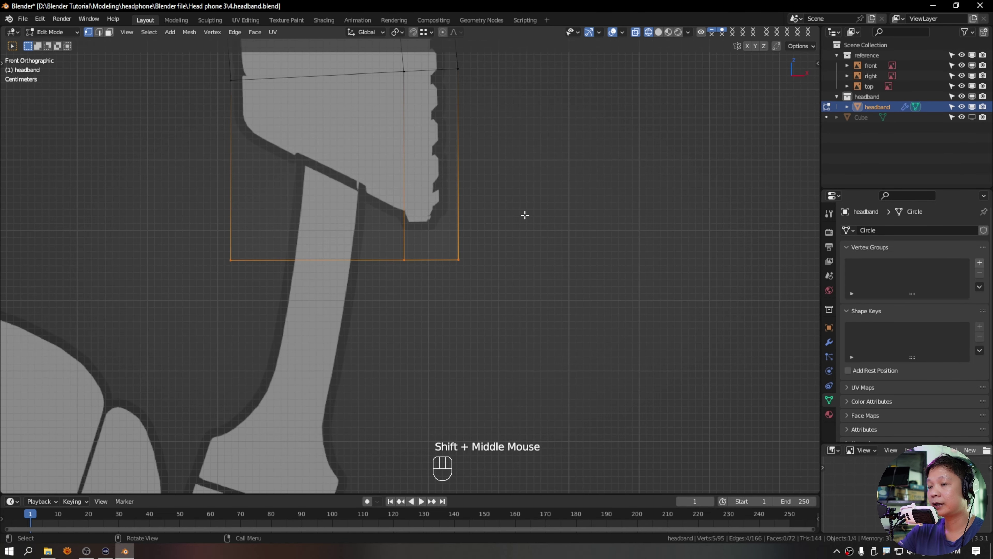
key("r")
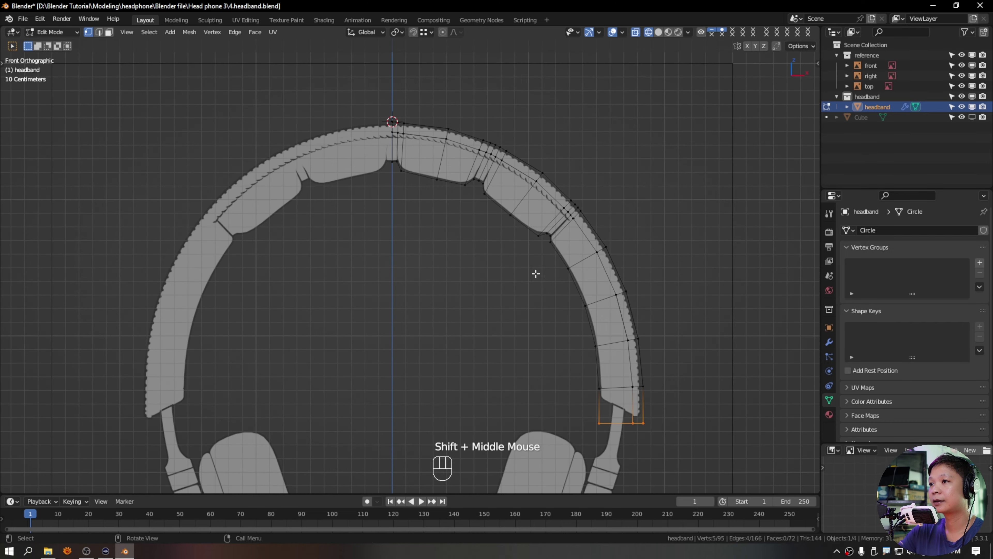
- Leave Edit Mode, view the headband in perspective and save the file
scroll(534, 273, "down", 3)
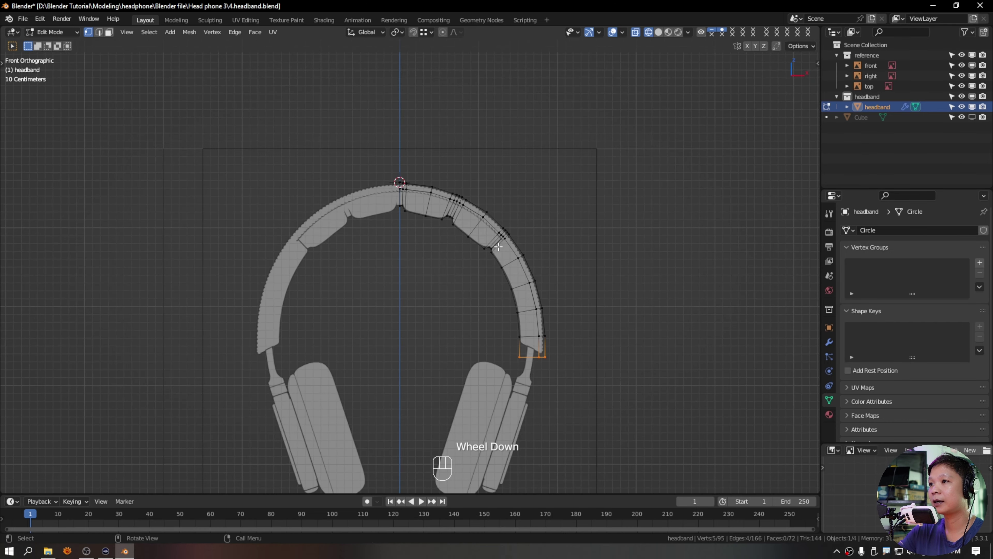
middle_click_drag(535, 273, 473, 276)
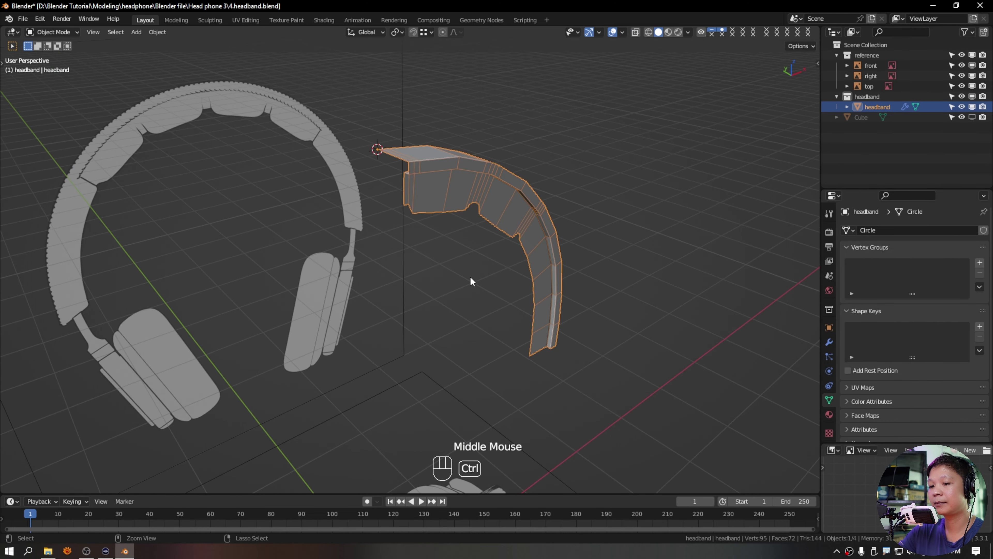
key("ctrl+s")
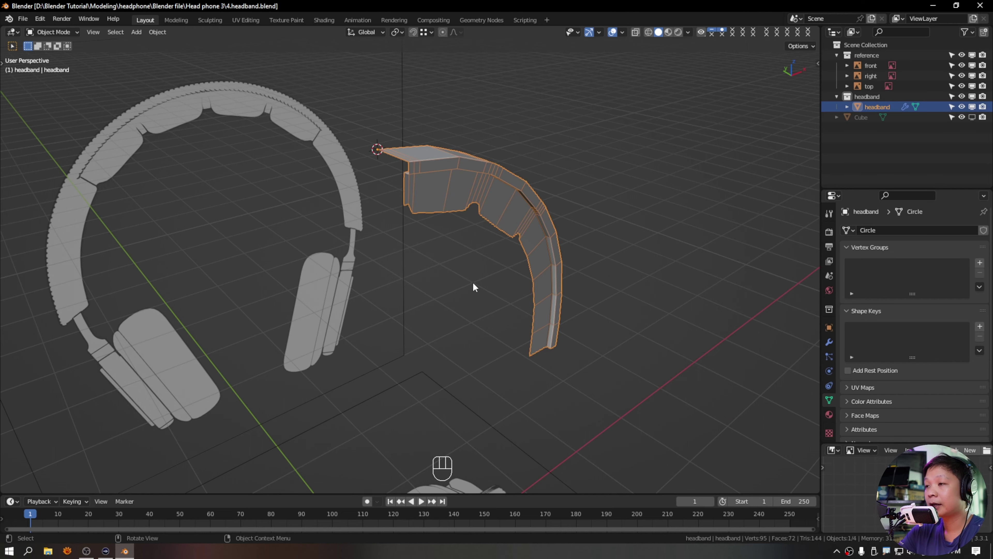
- Compare the headband's padded inner contour with the front reference
scroll(473, 284, "up", 2)
middle_click_drag(481, 270, 529, 270, "shift")
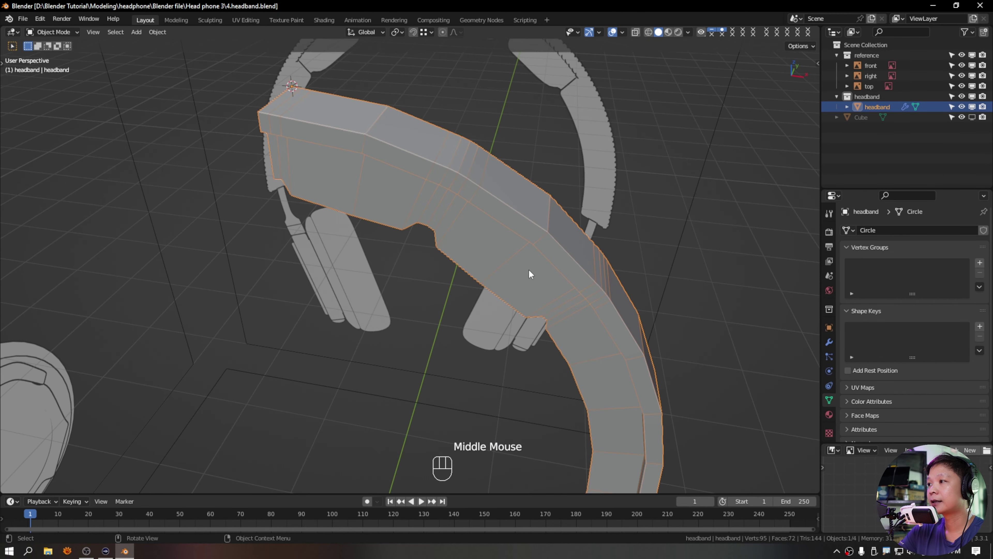
key("Escape")
key("grave")
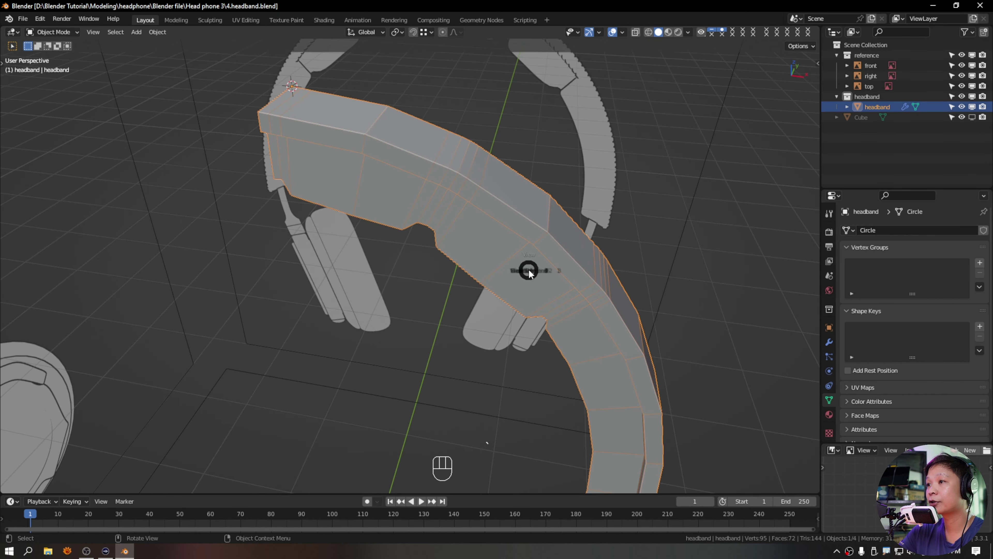
left_click(472, 233)
scroll(480, 257, "down", 2, "shift")
scroll(479, 256, "up", 4)
middle_click_drag(479, 256, 350, 254, "shift")
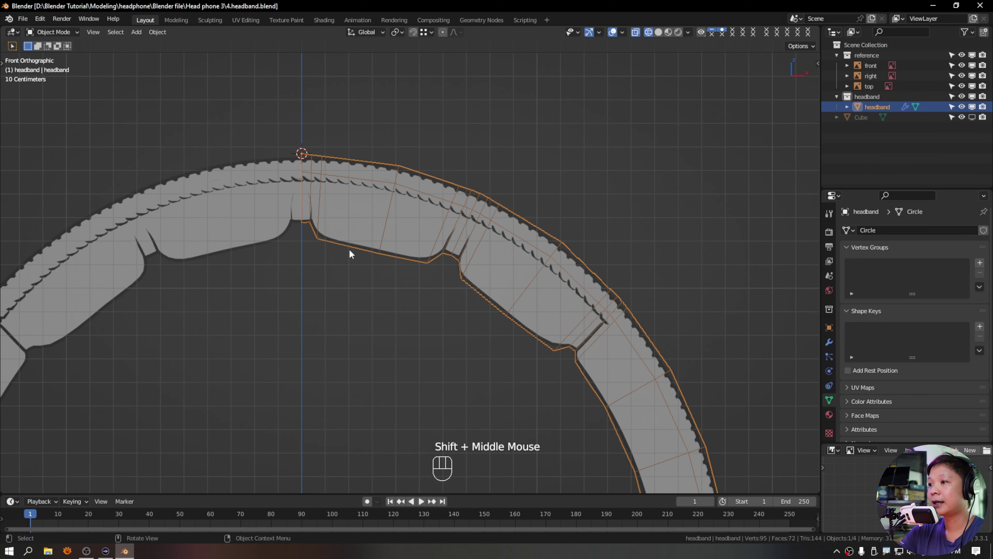
- Select the headband's inner bottom edge loop and extrude it about 0.27 m along Y, snapped to the origin at the centre
scroll(362, 192, "down", 4)
mouse_move(362, 193)
middle_mouse_down()
mouse_move(415, 340)
mouse_move(397, 293)
mouse_move(530, 286)
mouse_move(428, 283)
middle_mouse_up()
key("Tab")
key("shift+z")
left_click(401, 288, "alt")
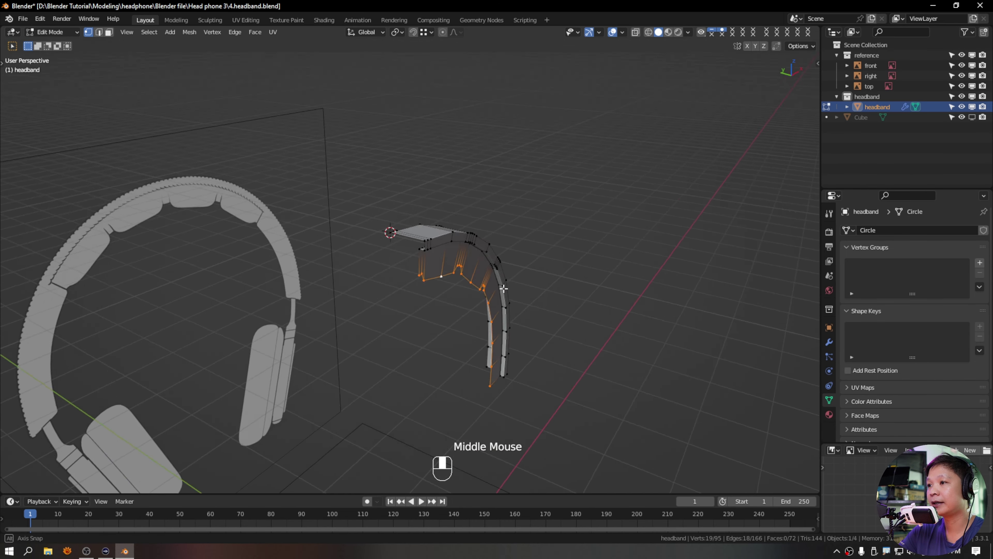
key("KP_7")
scroll(427, 283, "up", 2)
key("shift+z")
middle_click_drag(412, 323, 479, 256, "shift")
key("grave")
left_click(481, 211)
scroll(326, 296, "up", 2)
middle_click_drag(326, 295, 360, 333, "shift")
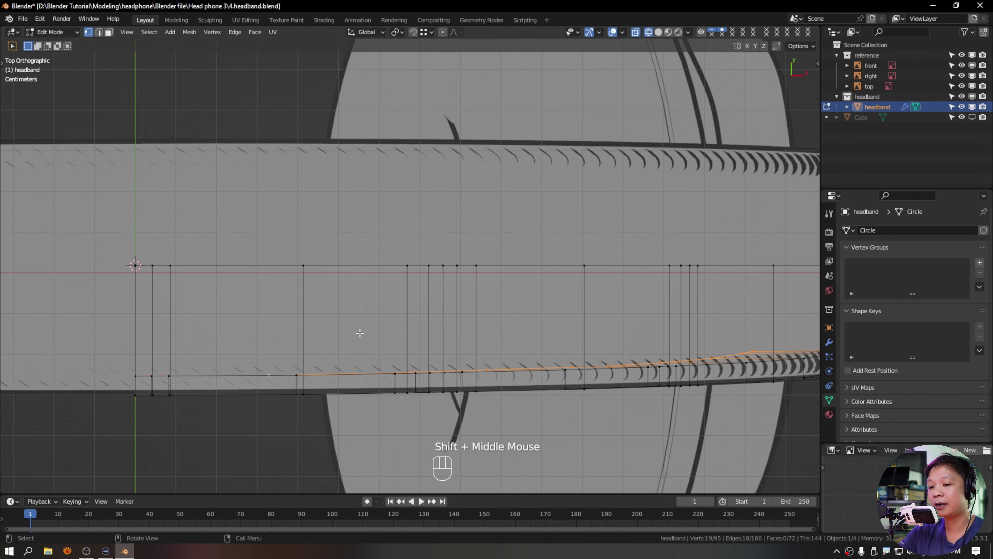
key("e")
key("y")
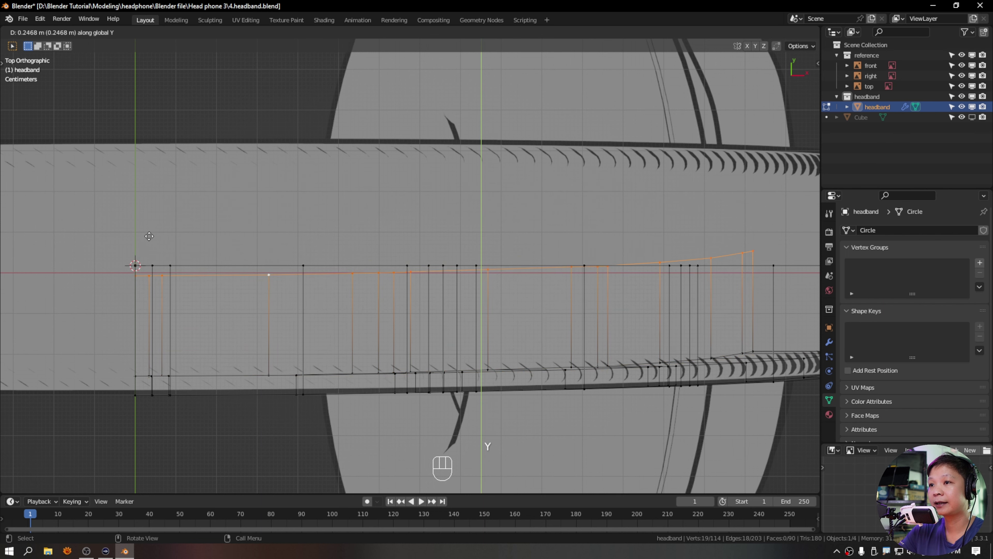
left_click(135, 265, "ctrl")
- Flatten the extruded inner edge loop by scaling it to 0 along Y
scroll(304, 195, "down", 3)
middle_click_drag(304, 195, 248, 209, "shift")
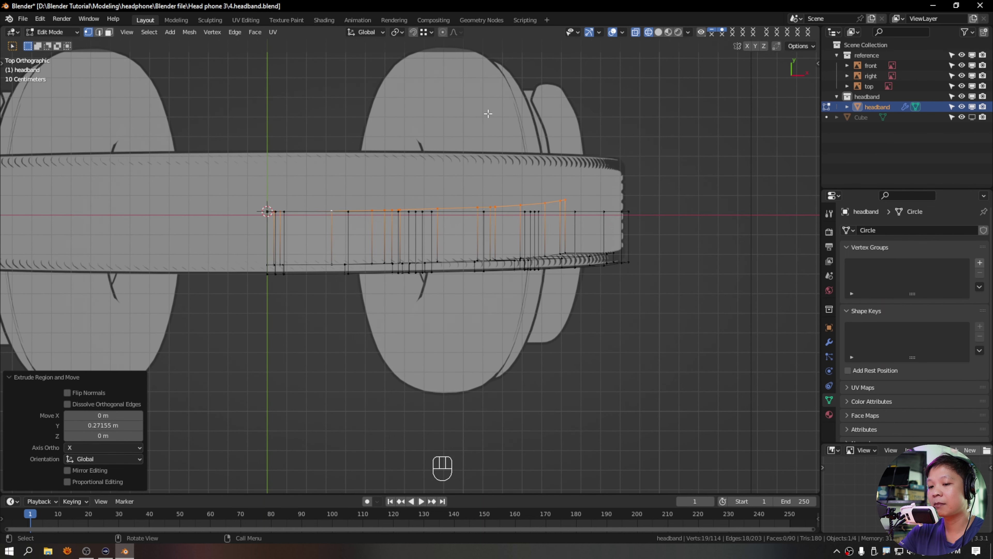
key("s")
key("y")
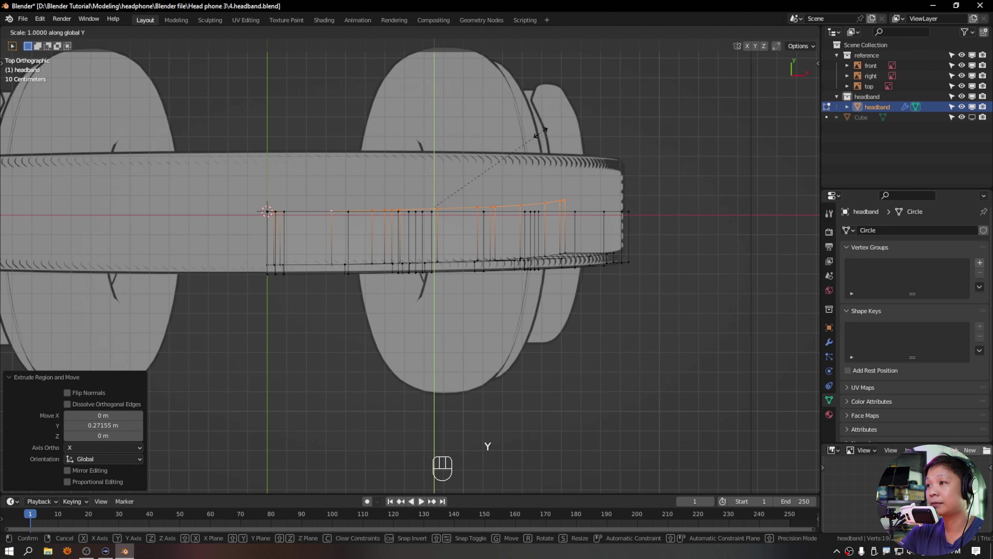
key("KP_0")
key("KP_Enter")
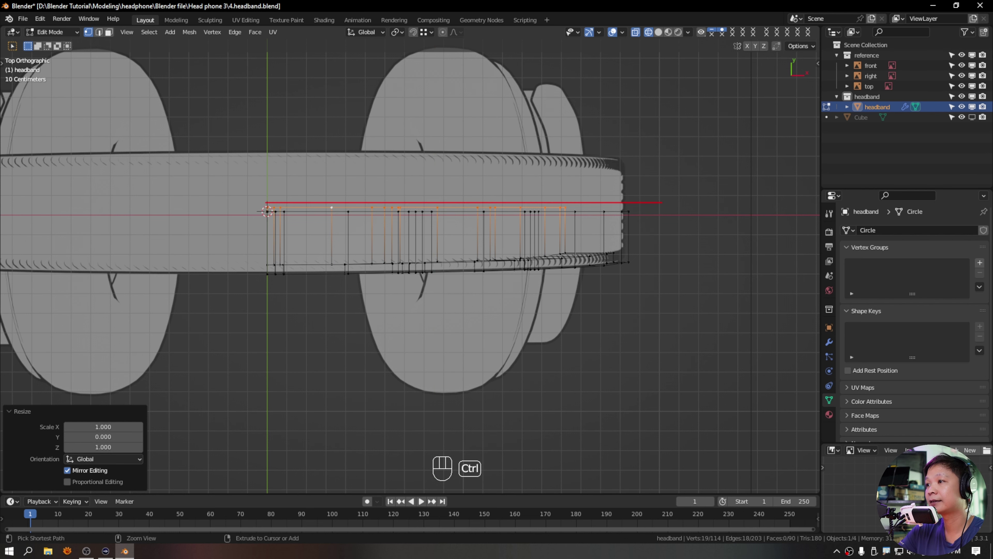
- Snap the flattened loop along Y onto the headband's centre edge, then leave Edit Mode and deselect the headband
scroll(191, 164, "up", 4)
key("g")
key("y")
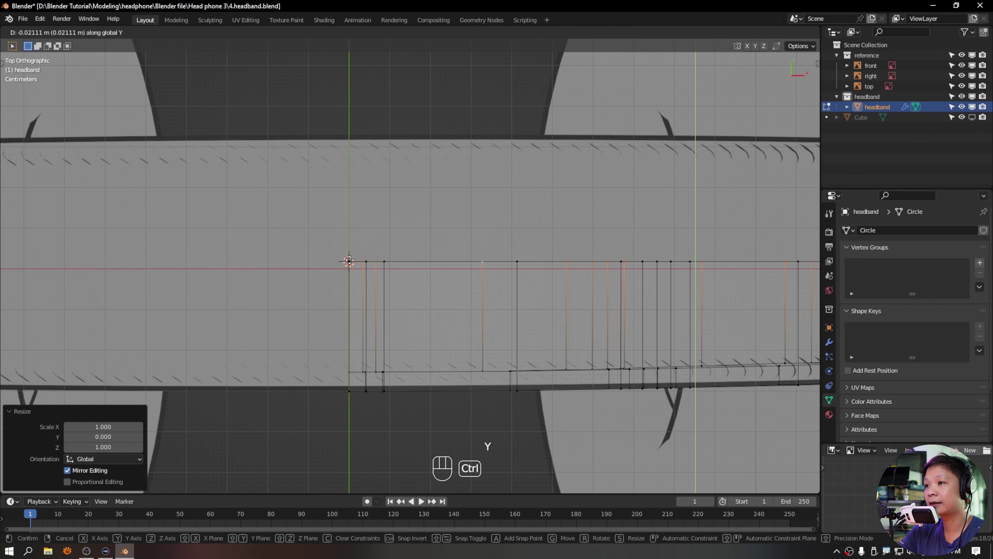
left_click(377, 187, "ctrl")
mouse_move(378, 187)
middle_mouse_down()
mouse_move(430, 176)
mouse_move(421, 206)
middle_mouse_up()
key("shift+z")
scroll(421, 206, "up", 4)
key("Tab")
left_click(481, 202)
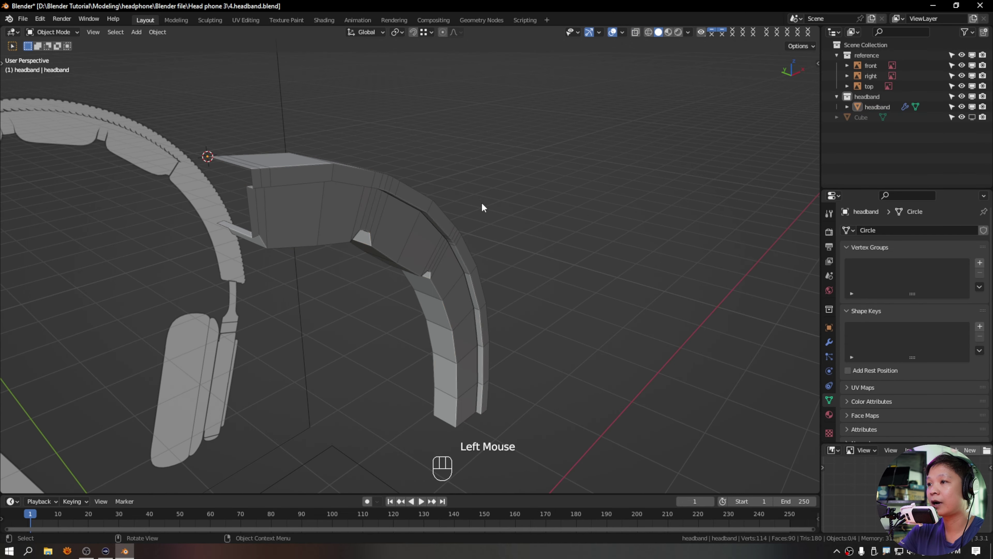
- Set the viewport lighting to MatCap and choose the dark glossy metal preset
middle_click_drag(481, 202, 469, 242)
middle_click_drag(469, 243, 526, 211, "shift")
mouse_move(493, 182)
middle_mouse_down()
mouse_move(408, 181)
mouse_move(473, 181)
middle_mouse_up()
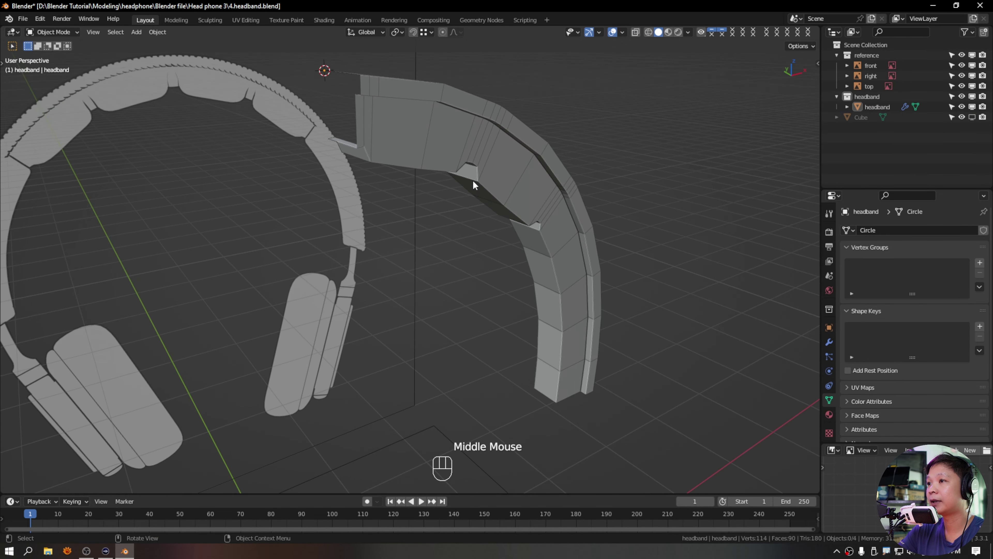
left_click(688, 32)
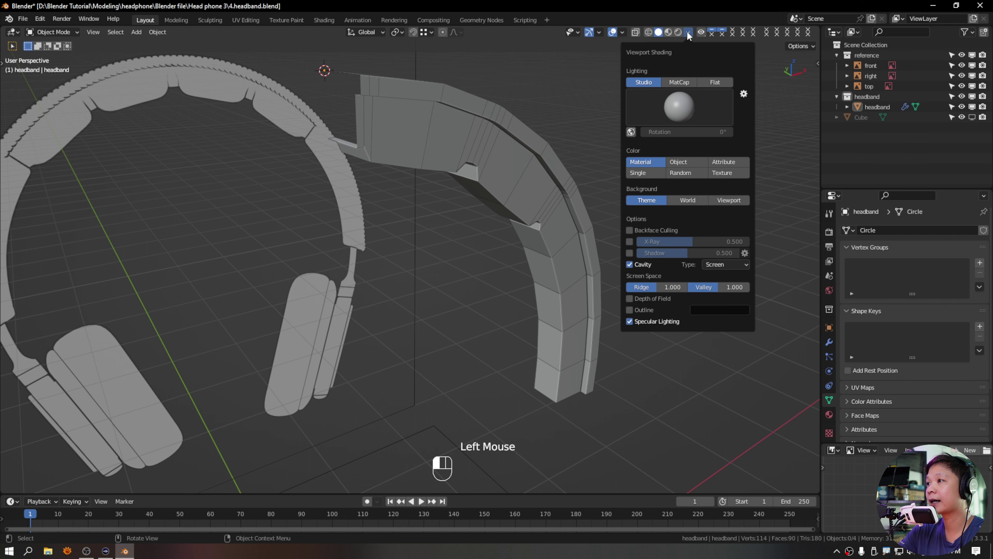
left_click(679, 104)
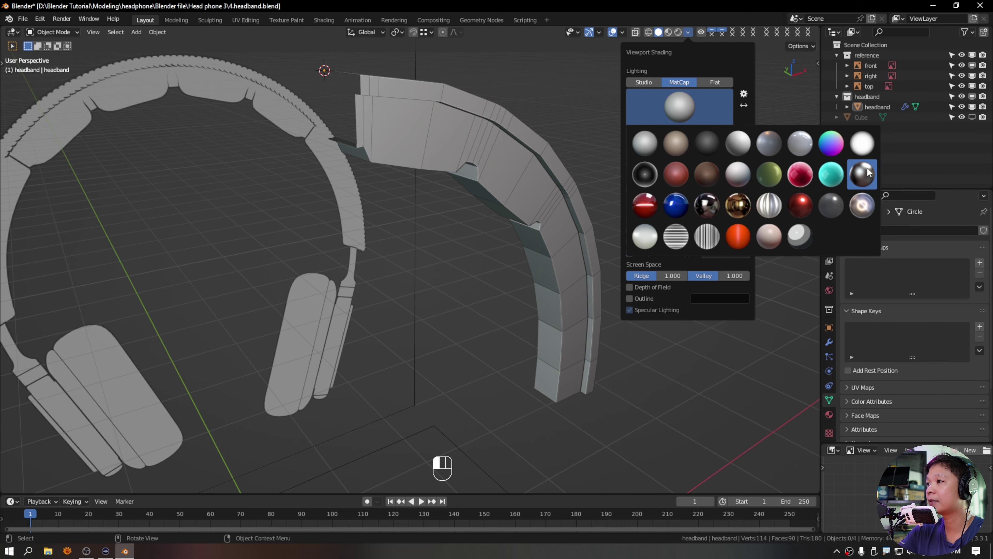
left_click(868, 172)
- Enable viewport display of the headband's Mirror modifier
mouse_move(472, 191)
middle_mouse_down()
mouse_move(440, 157)
mouse_move(423, 159)
middle_mouse_up()
scroll(485, 112, "up", 2, "shift")
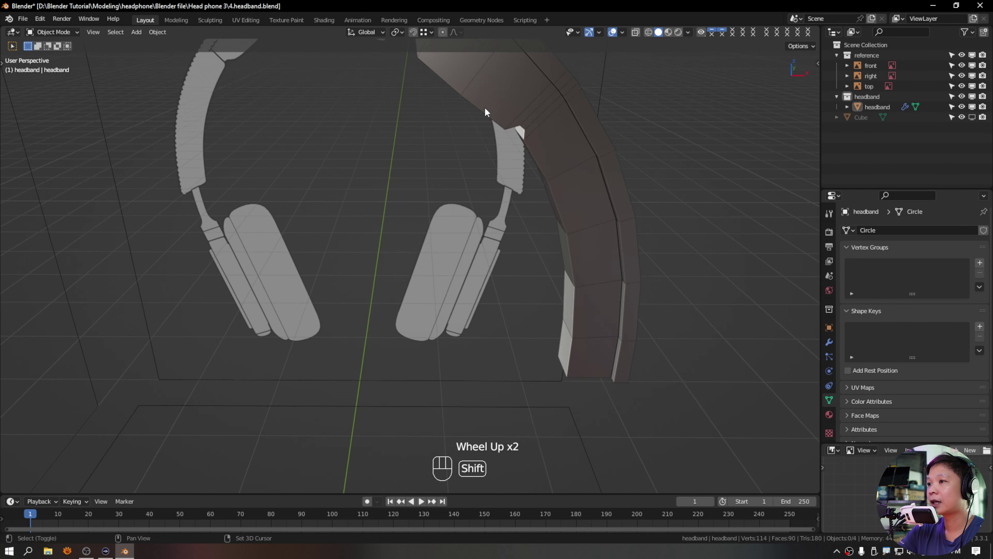
middle_click_drag(485, 113, 489, 151, "shift")
left_click(829, 343)
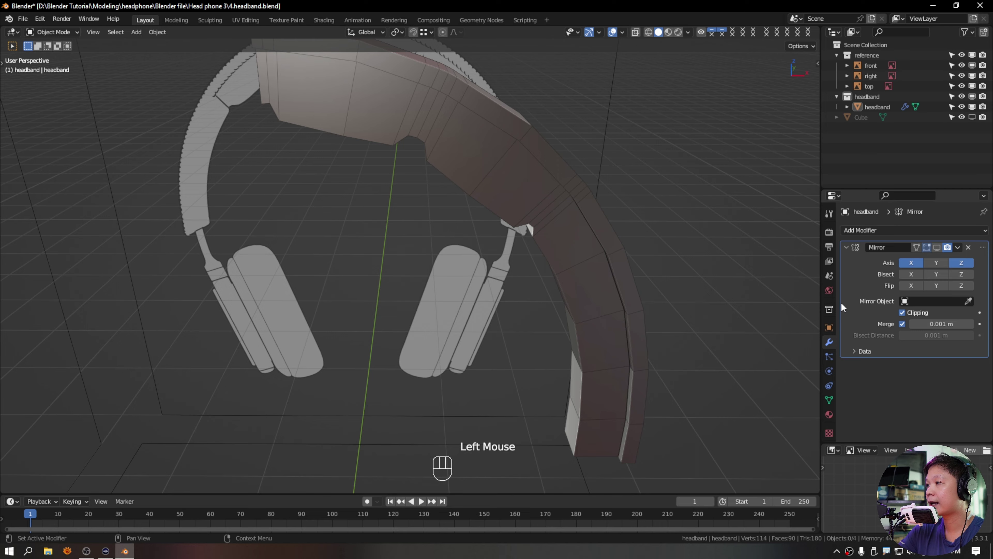
scroll(743, 274, "down", 2)
left_click(937, 248)
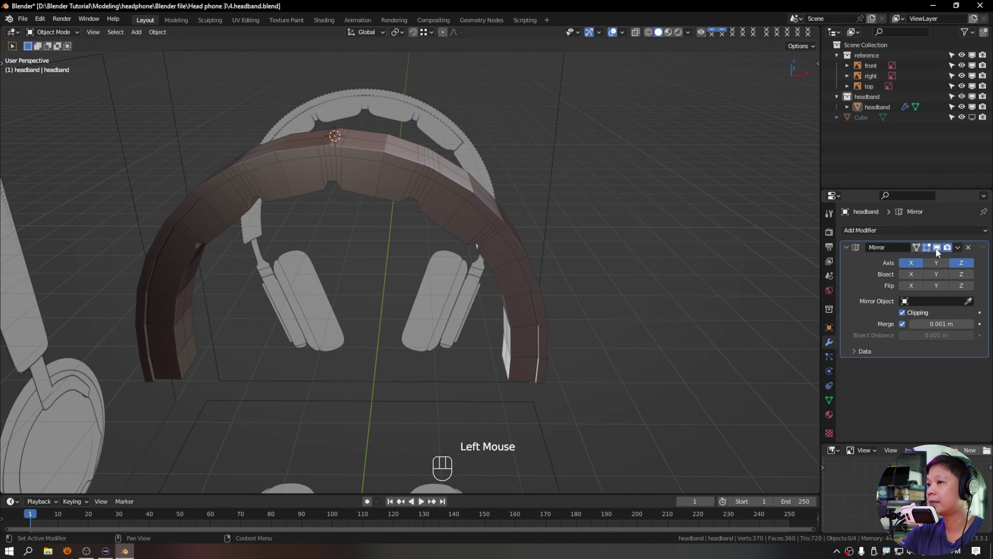
- Add a Subdivision Surface modifier to the headband and shade it smooth
middle_click_drag(528, 285, 725, 245)
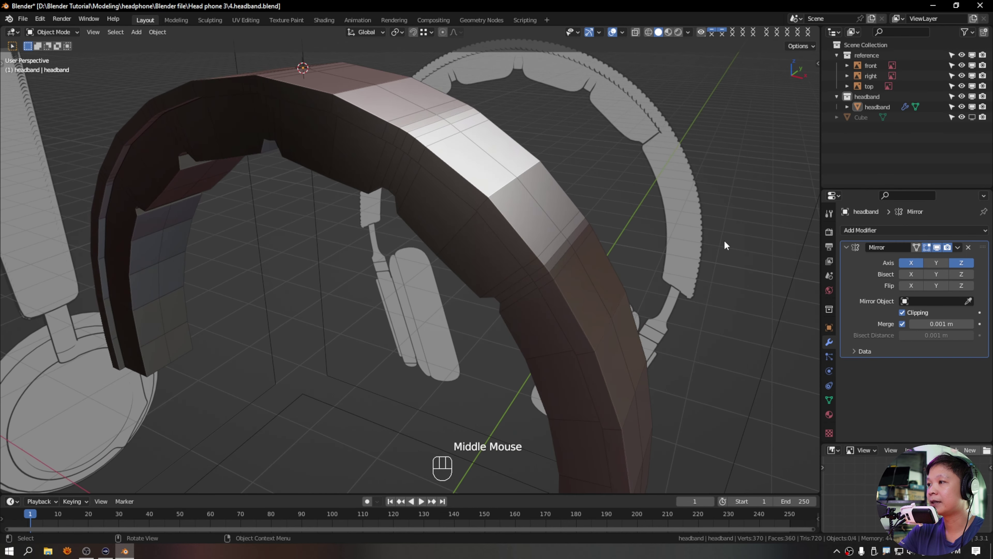
middle_click_drag(531, 246, 624, 215)
left_click(882, 230)
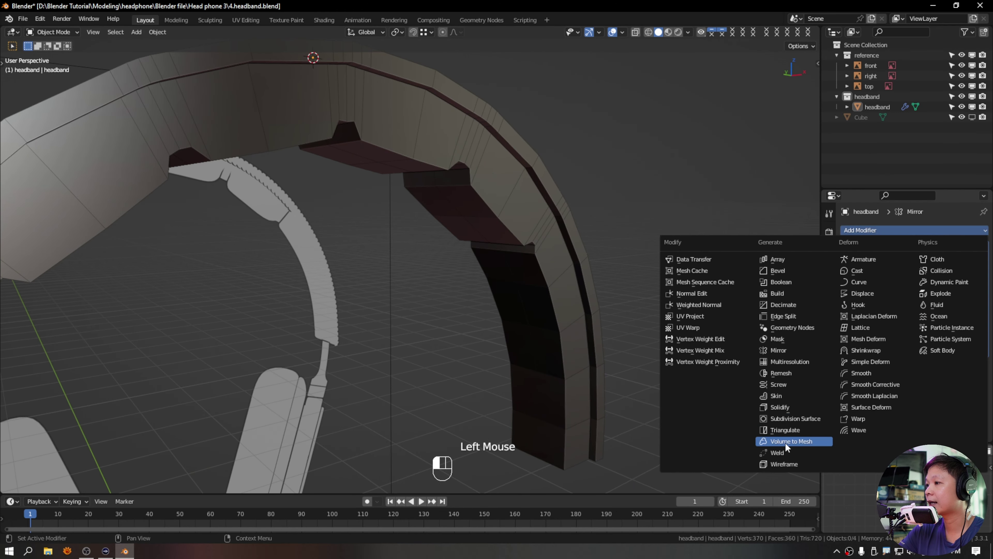
left_click(801, 418)
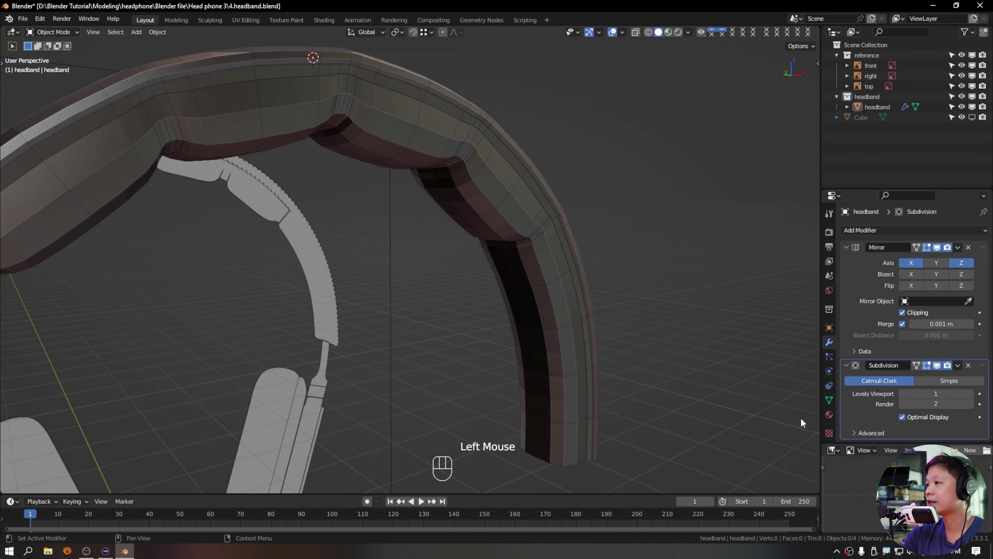
right_click(404, 242)
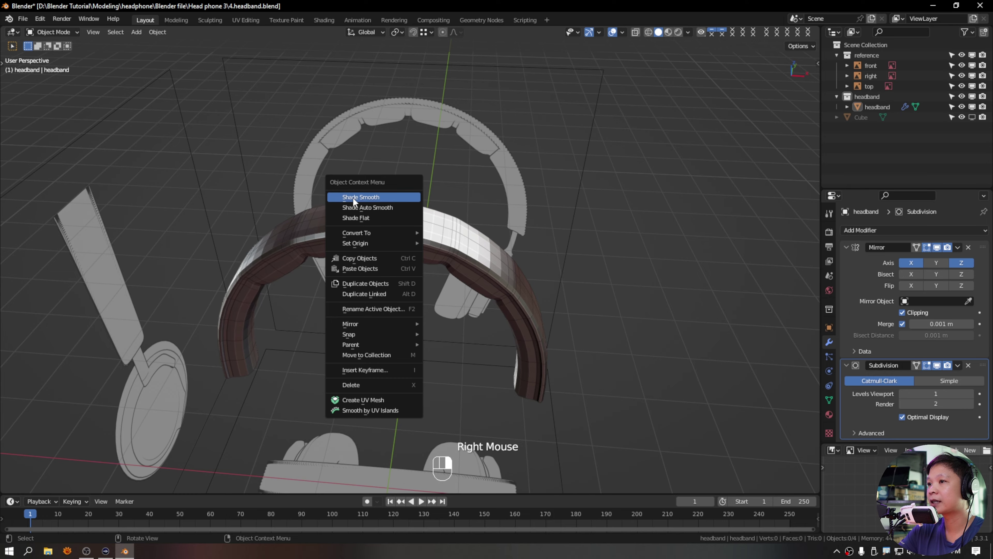
left_click(375, 197)
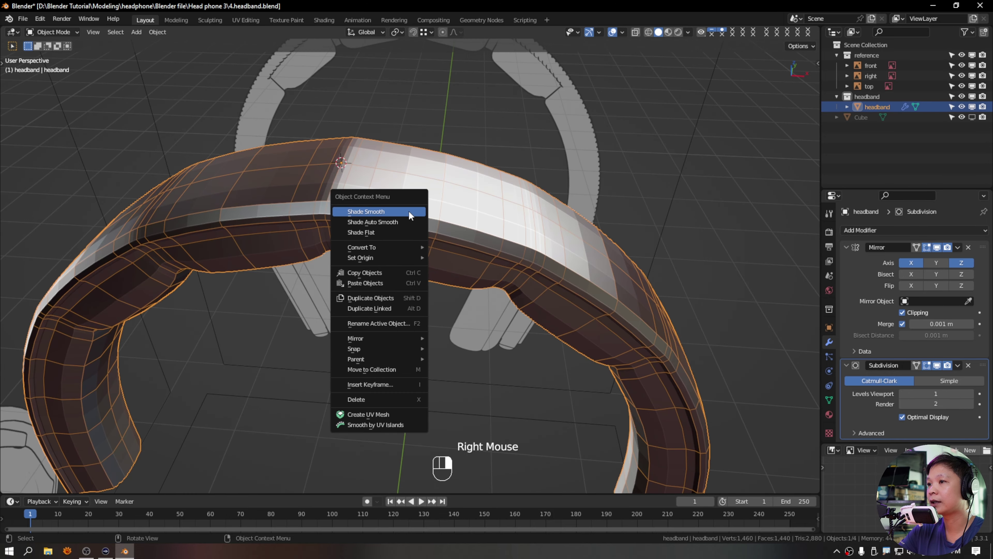
left_click(409, 211)
- Examine the smoothed headband's outer surface and its edge loops around the pad gaps
mouse_move(408, 210)
middle_mouse_down()
mouse_move(473, 226)
mouse_move(418, 204)
middle_mouse_up()
scroll(419, 204, "down", 4)
middle_click_drag(446, 263, 477, 284, "shift")
scroll(461, 257, "up", 3)
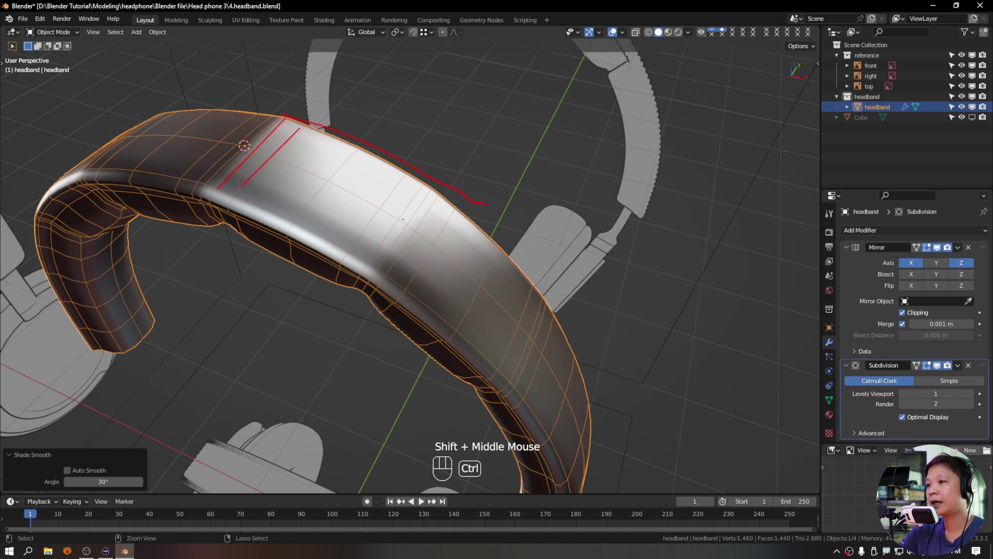
left_click_drag(419, 199, 356, 264)
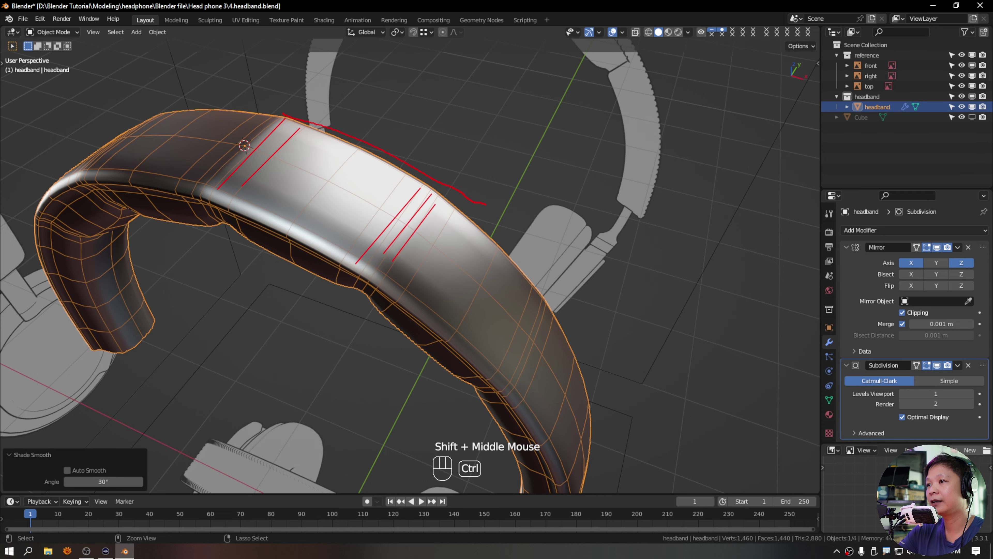
mouse_move(424, 264)
middle_mouse_down()
mouse_move(357, 224)
mouse_move(503, 270)
middle_mouse_up()
scroll(503, 271, "up", 4)
middle_click_drag(454, 231, 447, 264, "shift")
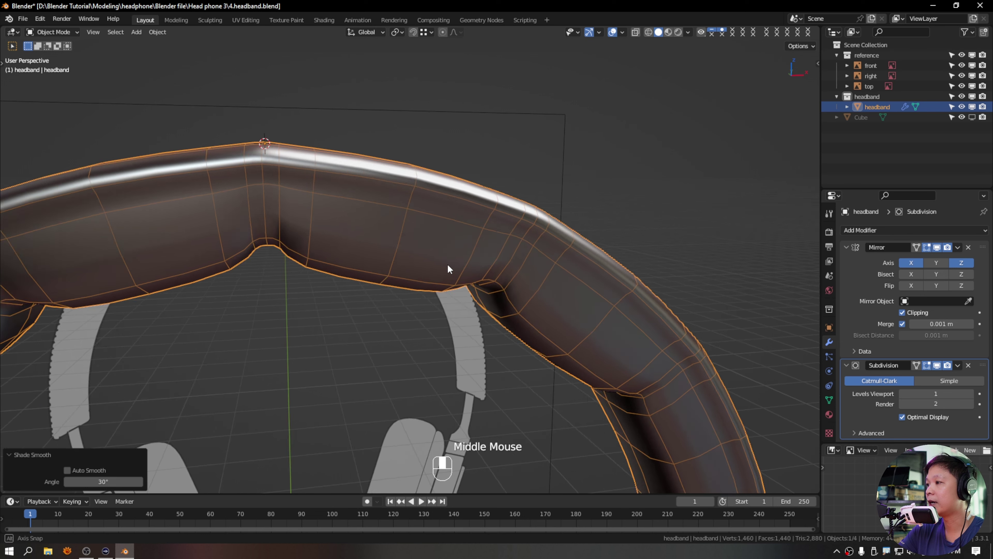
- Set the Subdivision viewport level to 2 and switch Optimal Display off and back on to compare the wireframe
left_click(971, 393)
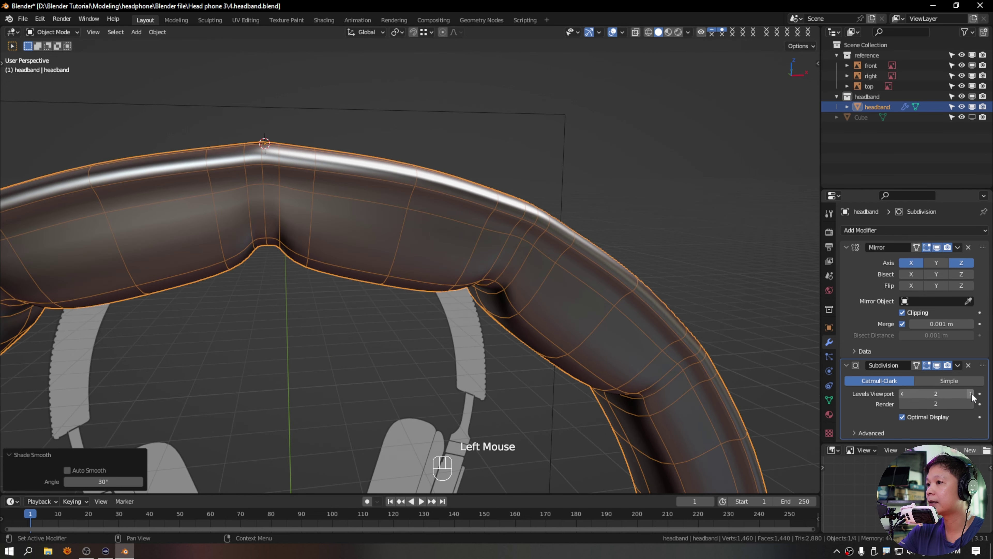
left_click(919, 417)
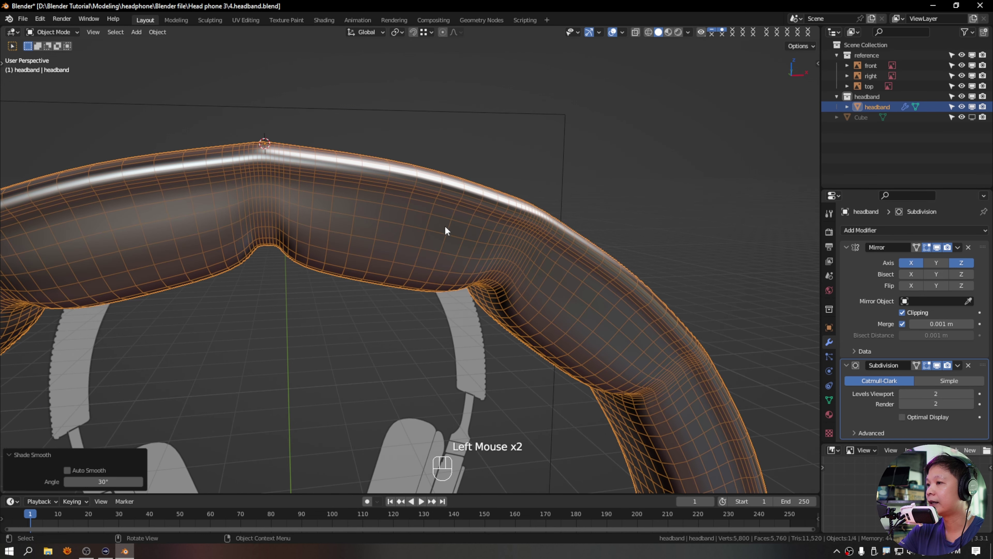
scroll(444, 228, "down", 2)
middle_click_drag(443, 229, 803, 332, "shift")
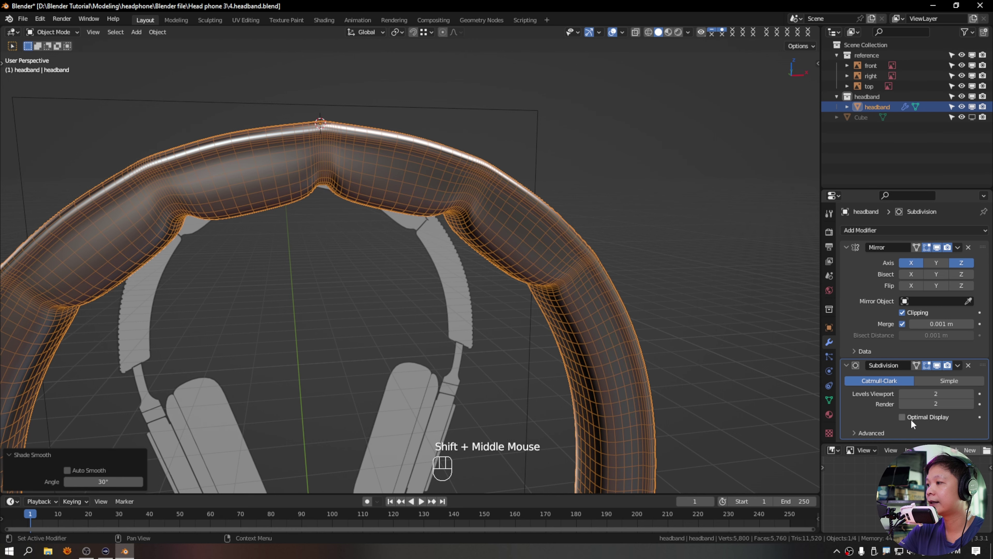
left_click(930, 416)
left_click(930, 417)
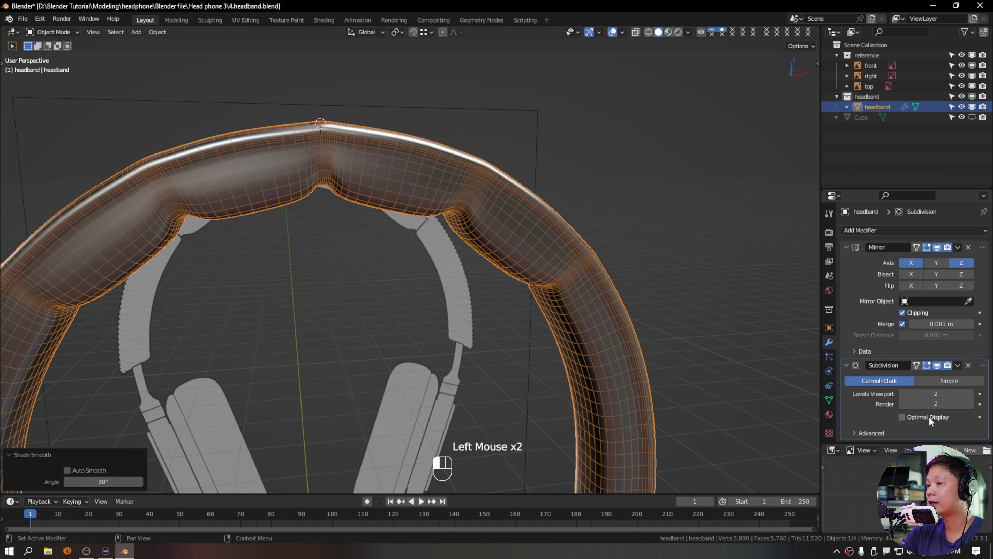
scroll(317, 222, "up", 3)
middle_click_drag(621, 306, 432, 323)
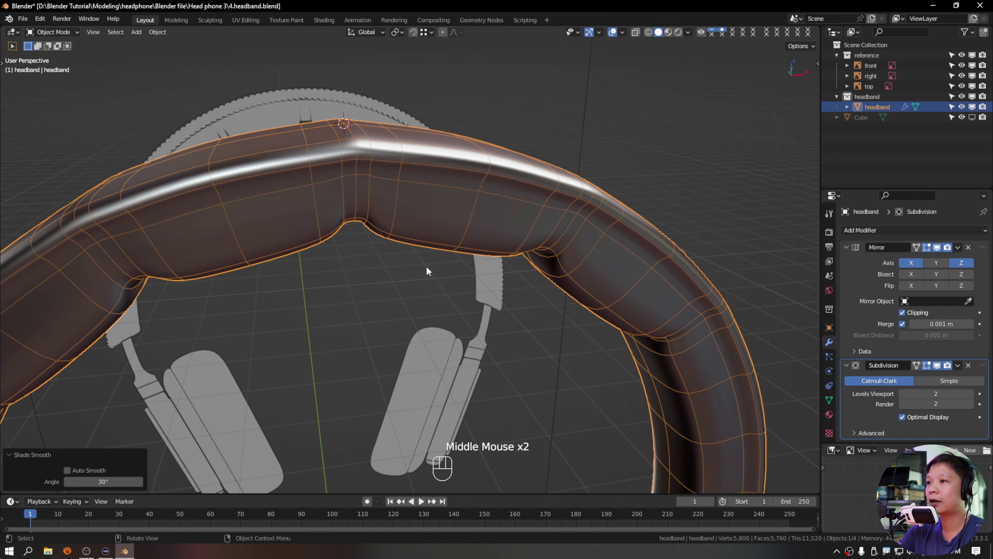
middle_click_drag(577, 222, 567, 250)
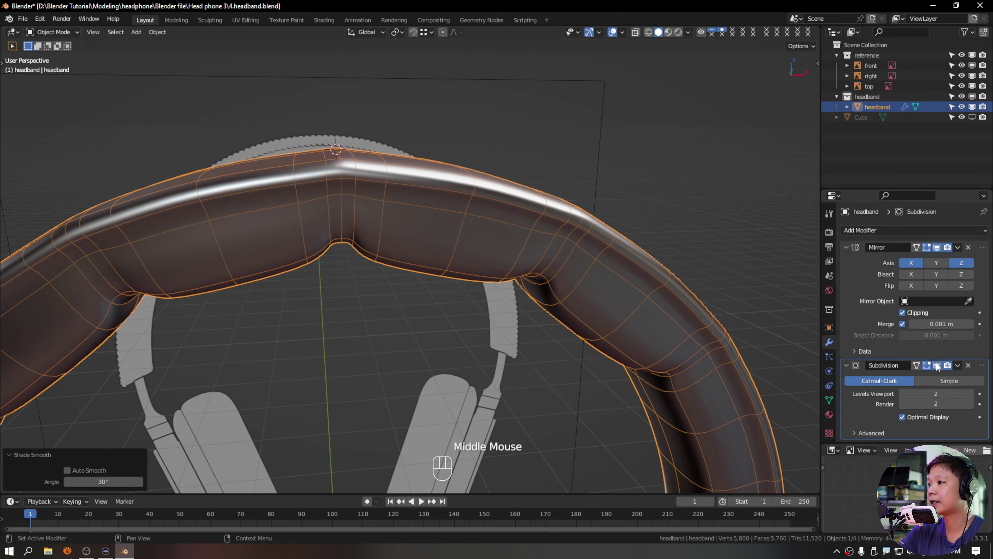
- Hide the Subdivision modifier in the viewport and reopen the headband mesh for editing in front view at the centre gap
left_click(937, 365)
middle_click_drag(453, 274, 521, 204)
key("Tab")
scroll(439, 203, "up", 2)
middle_click_drag(439, 204, 419, 222, "shift")
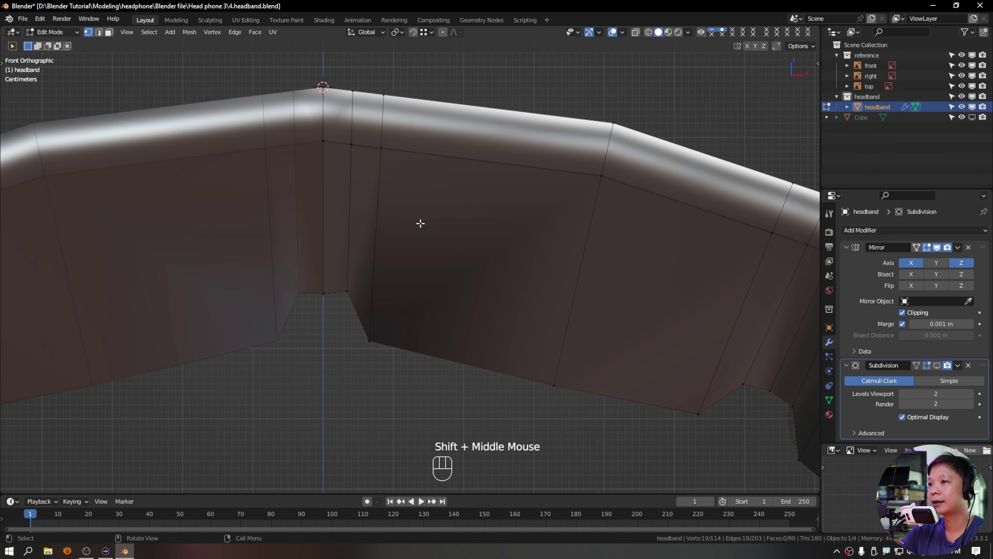
- Cut a lengthwise edge loop along the headband's side face and slide it up onto the jagged seam line in the front reference
key("ctrl+r")
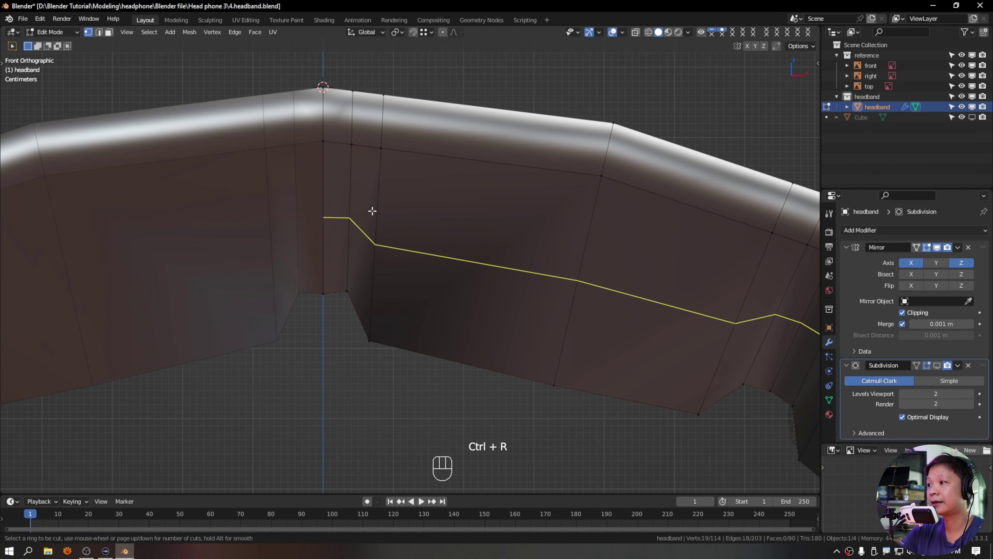
left_click(372, 211)
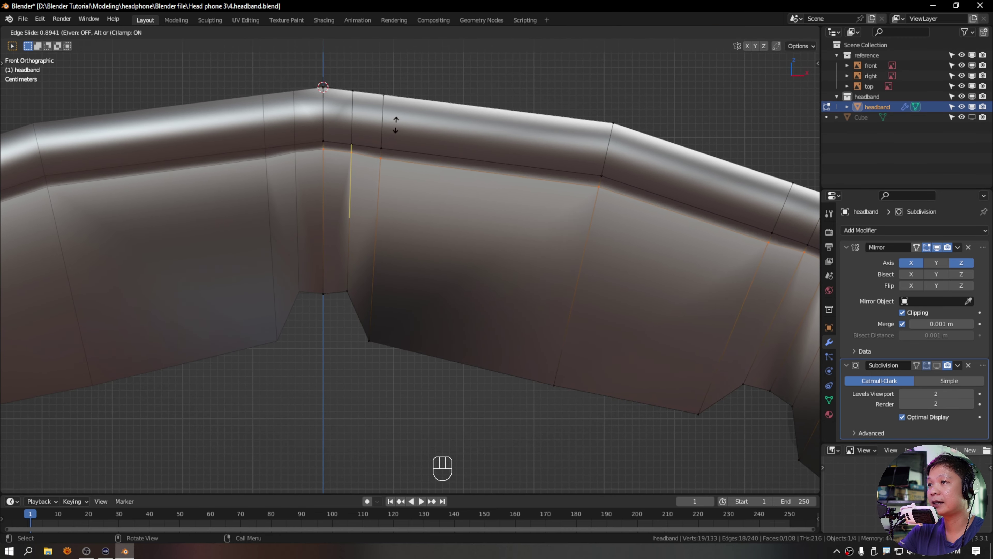
right_click(400, 235)
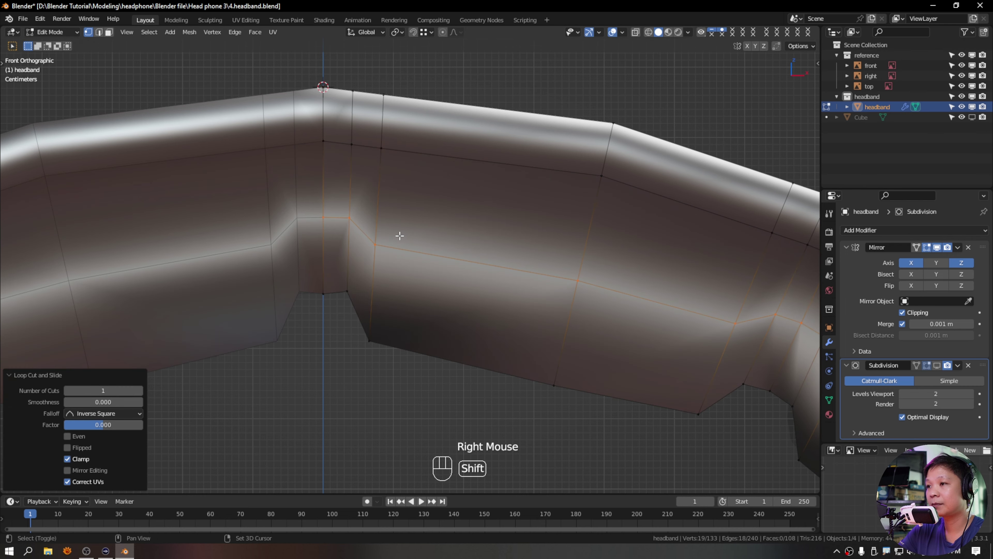
key("shift+z")
middle_click_drag(399, 235, 427, 253, "shift")
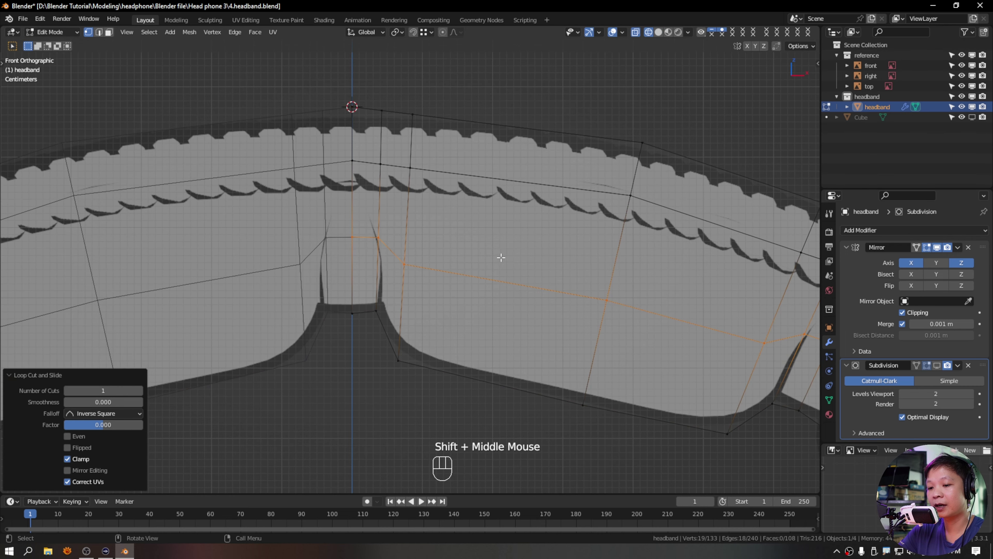
key("g")
key("g")
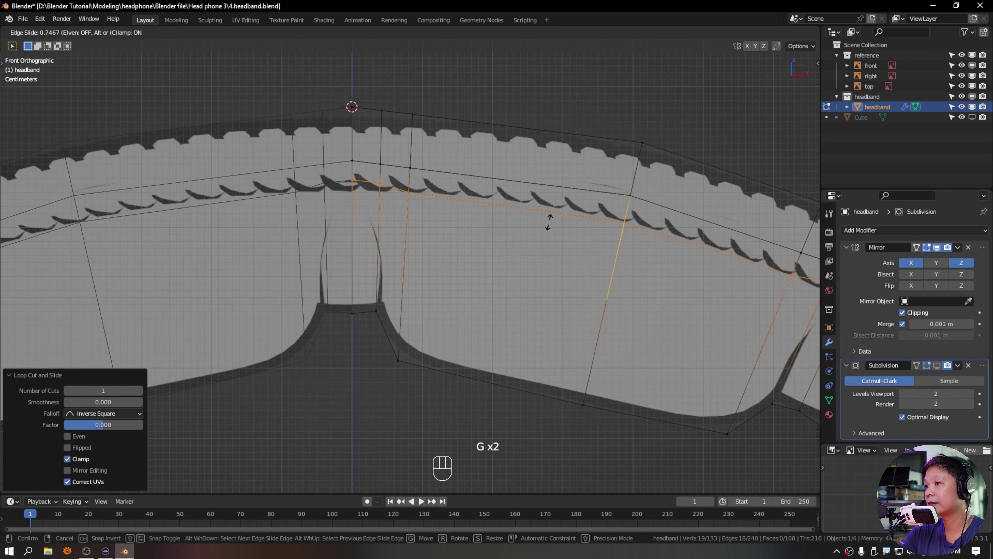
left_click(544, 235)
key("g")
key("g")
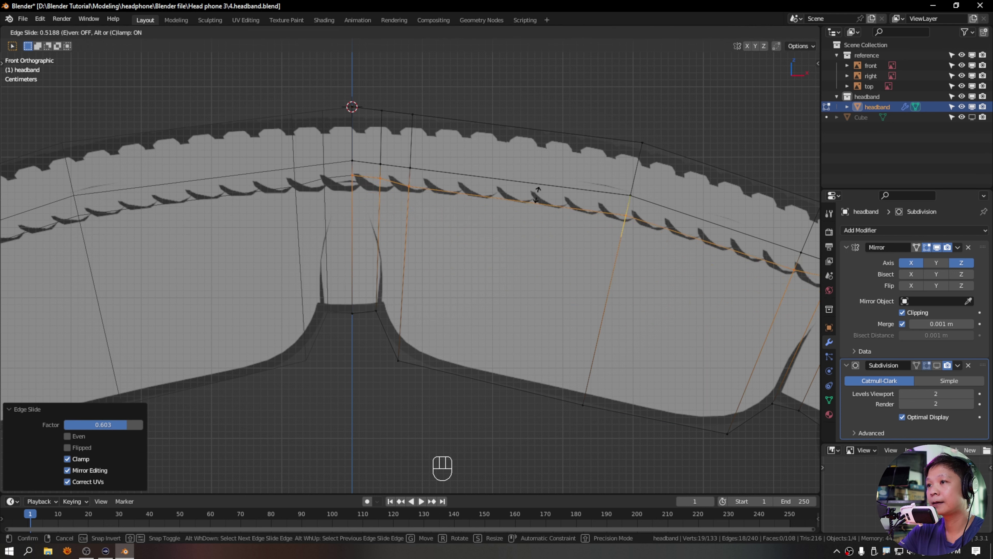
left_click(537, 194)
key("ctrl+r")
left_click(366, 227)
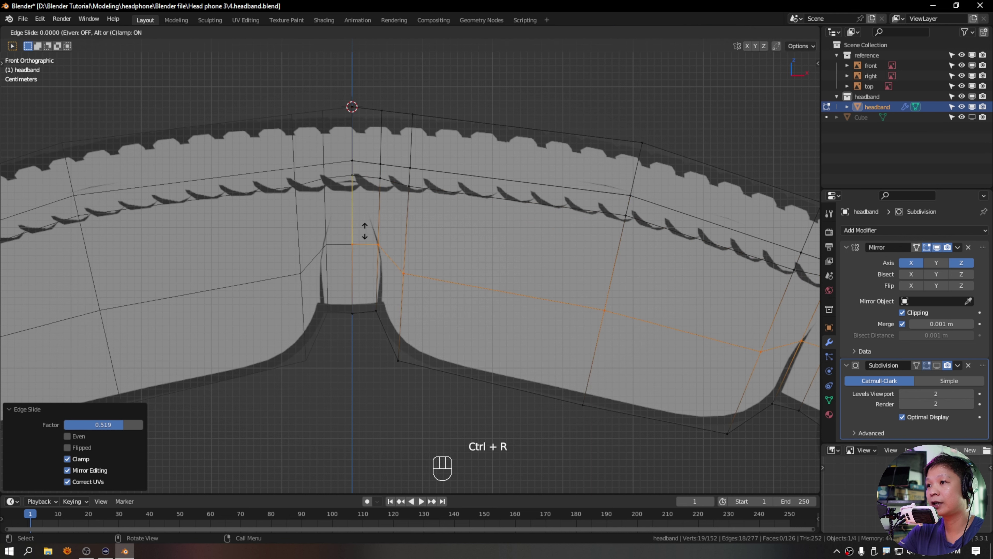
left_click(390, 178)
scroll(447, 213, "up", 3)
middle_click_drag(442, 184, 445, 205, "shift")
key("ctrl+z")
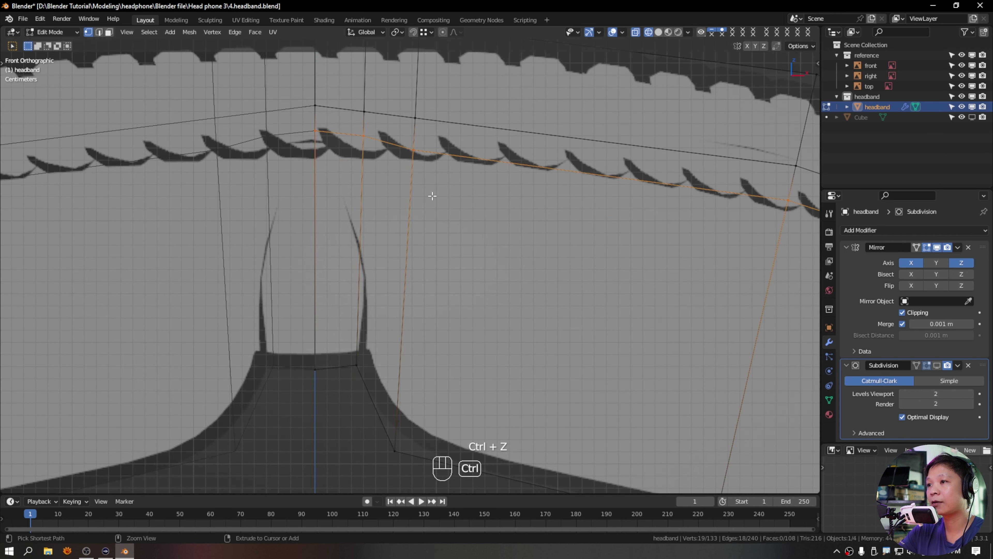
- Add a centred edge loop in the narrow strip between the seam loop and the inner edge of the outer band
scroll(434, 200, "down", 4)
middle_click_drag(438, 243, 438, 246, "shift")
scroll(438, 247, "up", 2)
middle_click_drag(337, 184, 437, 265, "shift")
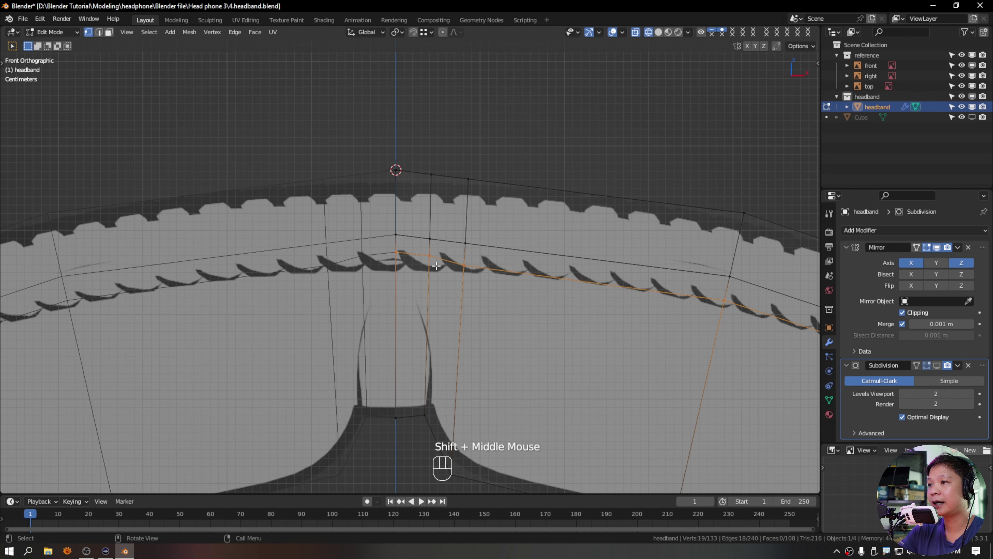
key("alt+z")
middle_click_drag(476, 232, 485, 183, "shift")
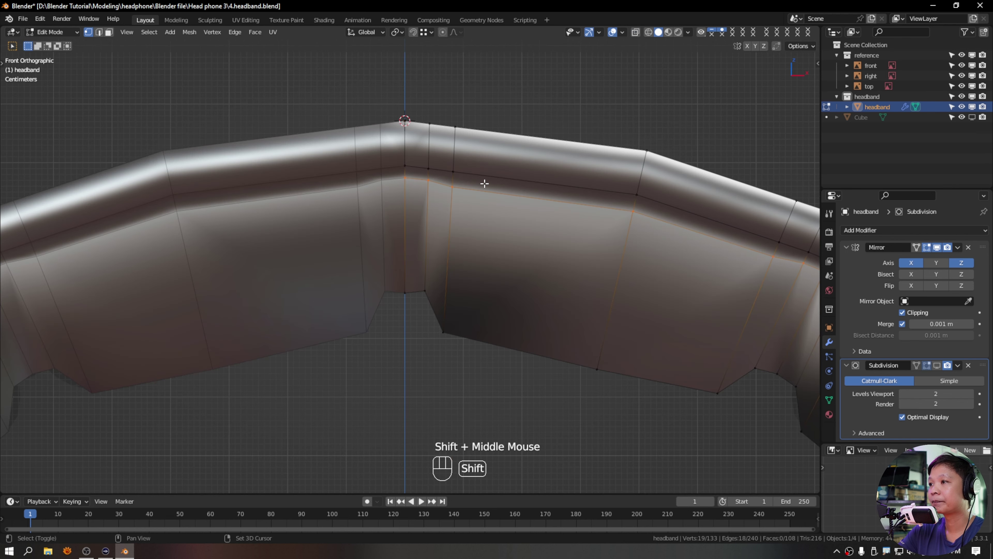
scroll(516, 213, "up", 1)
scroll(450, 146, "up", 1, "shift")
middle_click_drag(451, 147, 466, 222)
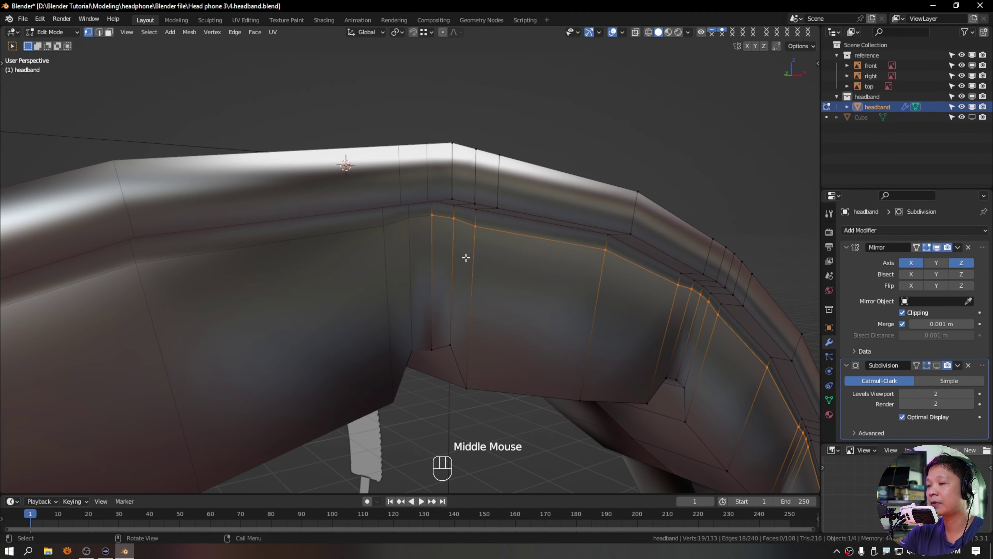
scroll(405, 196, "up", 2)
middle_click_drag(406, 195, 421, 215, "shift")
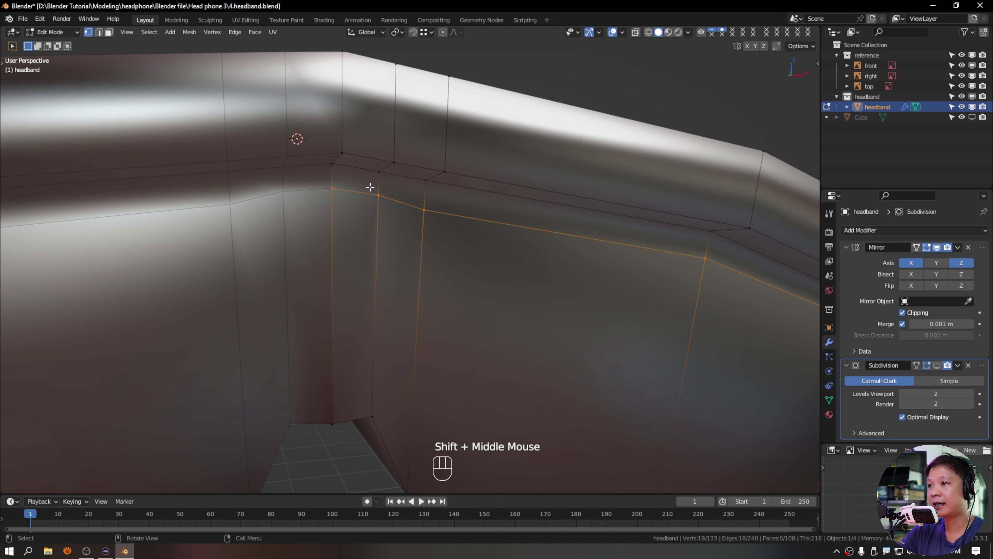
key("ctrl+r")
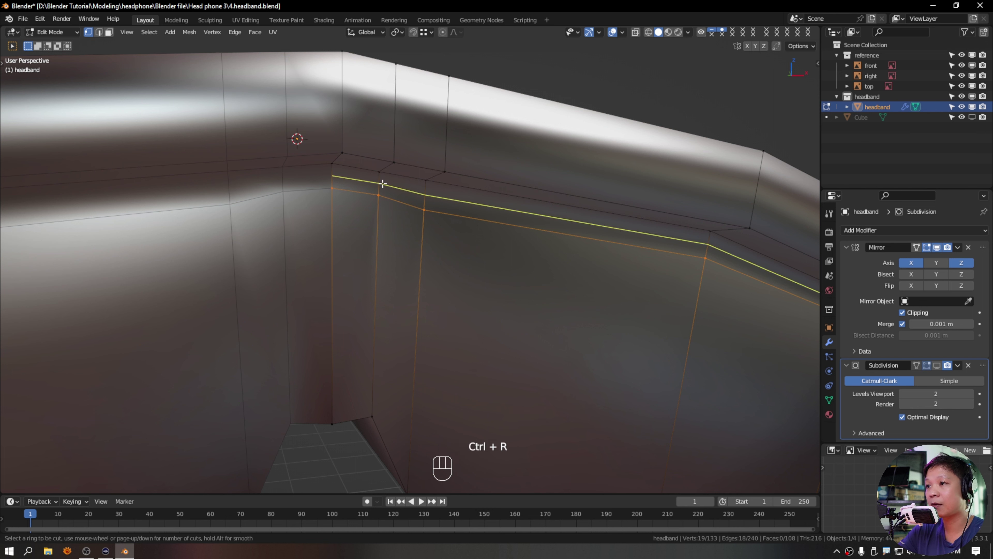
left_click(385, 183)
right_click(397, 192)
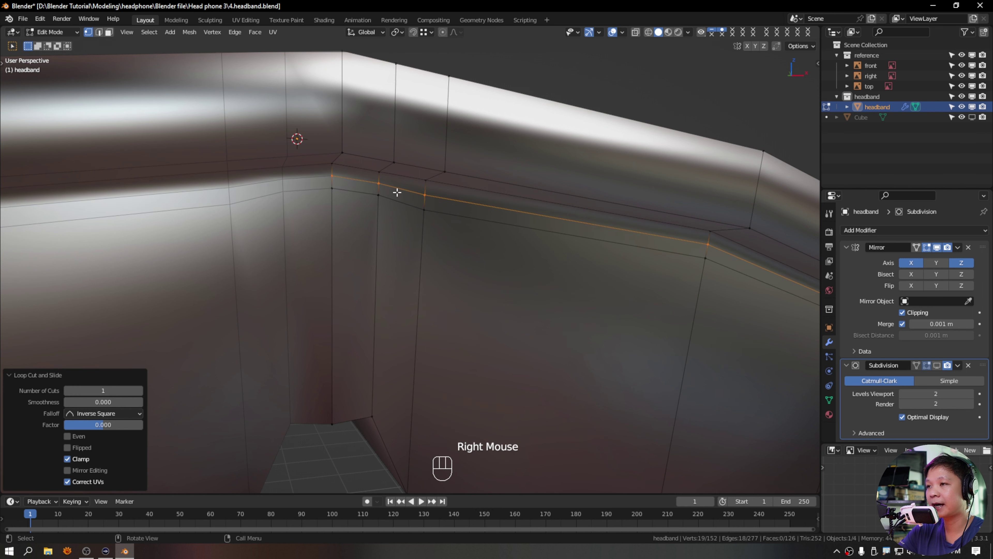
- Hide the new loop to isolate the outer band from the pads, and turn off the Mirror modifier's viewport display
key("h")
scroll(397, 192, "down", 3)
left_click(938, 247)
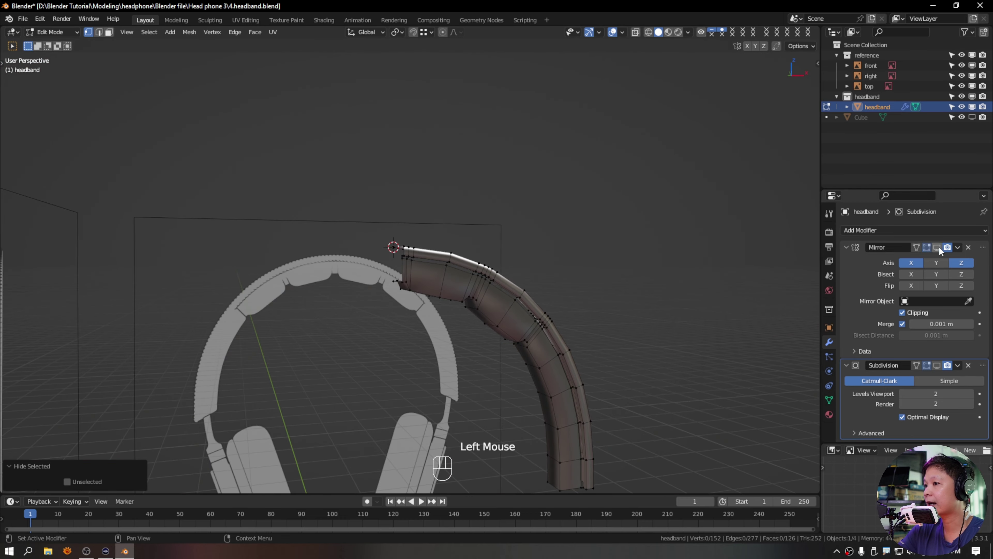
scroll(466, 275, "up", 2)
mouse_move(465, 275)
middle_mouse_down()
mouse_move(519, 245)
mouse_move(617, 251)
mouse_move(491, 245)
mouse_move(450, 174)
middle_mouse_up()
key("shift+z")
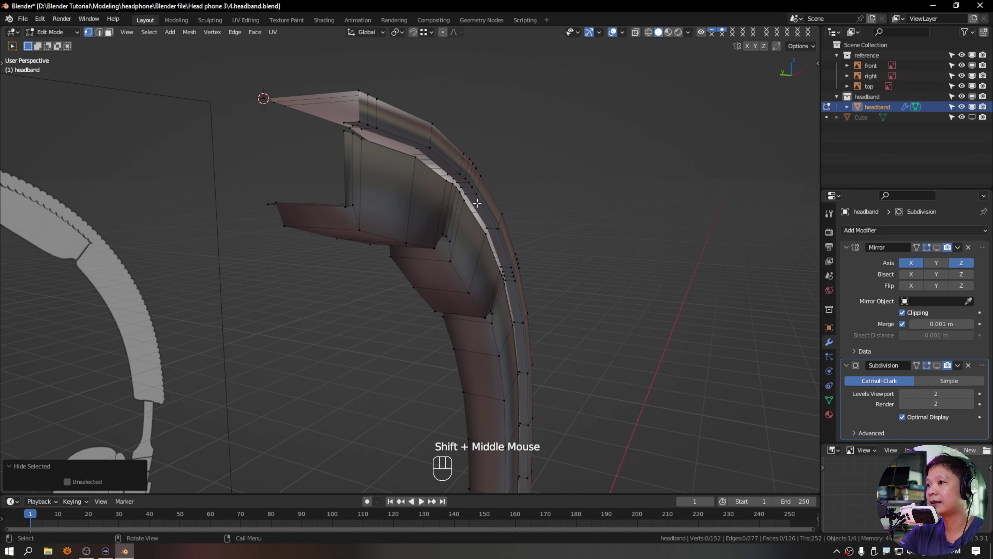
- Select the crosswise edge loop beside the centre edge on the headband's outer band
middle_click_drag(416, 203, 413, 289)
scroll(295, 213, "up", 2)
middle_click_drag(295, 213, 399, 225)
left_click(377, 189, "alt")
scroll(394, 200, "down", 2)
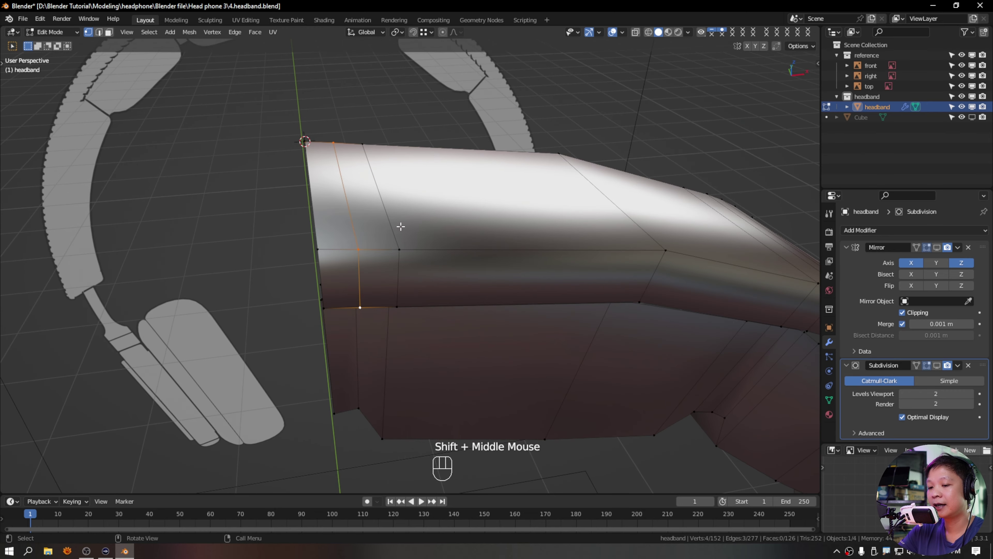
- Try to edge-slide the selected loop fully onto the centre edge without automatic merging
key("g")
key("g")
key("Escape")
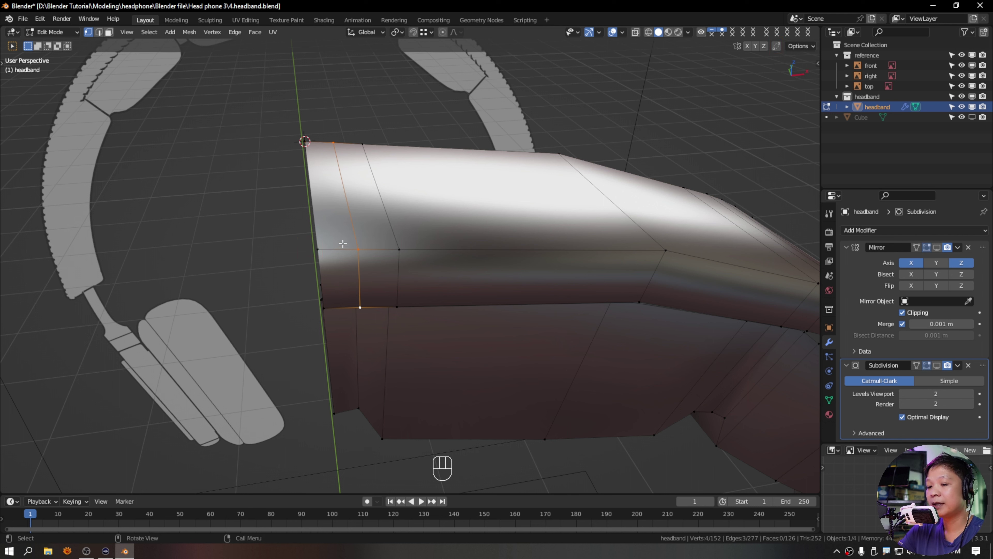
key("g")
key("g")
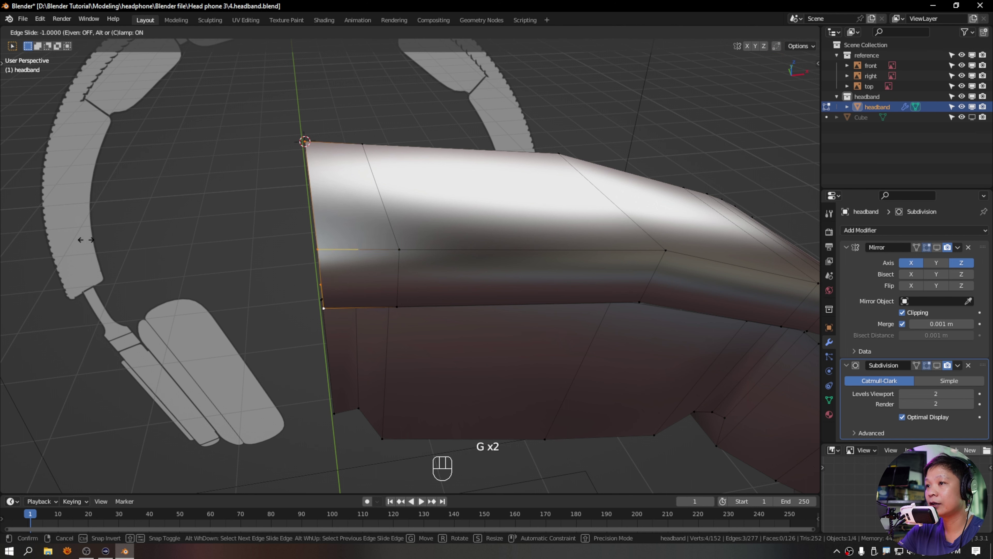
left_click(316, 247)
- Test-move the overlapping corner vertex at the centre edge without keeping the move, and undo the loop's slide
left_click(316, 248)
key("g")
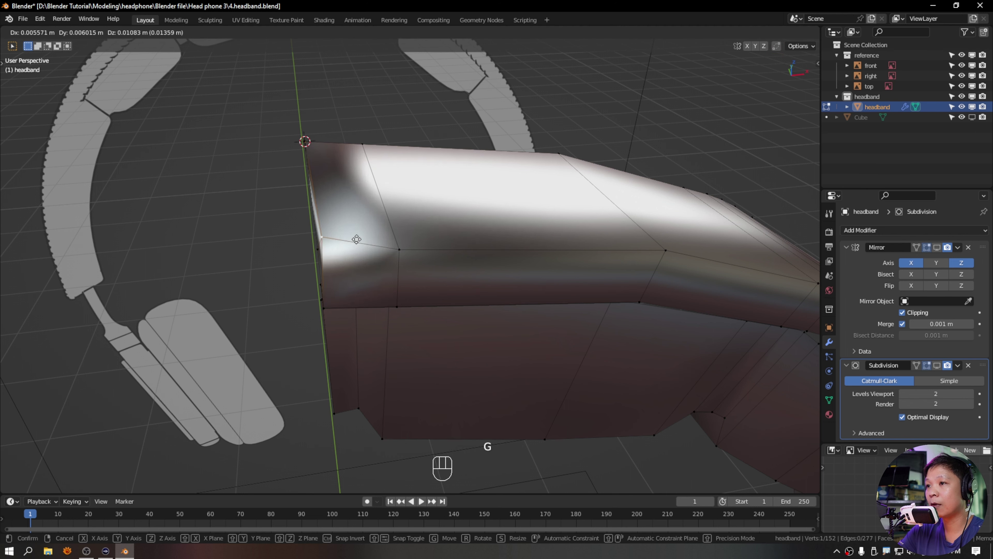
key("Escape")
middle_click_drag(398, 256, 389, 235)
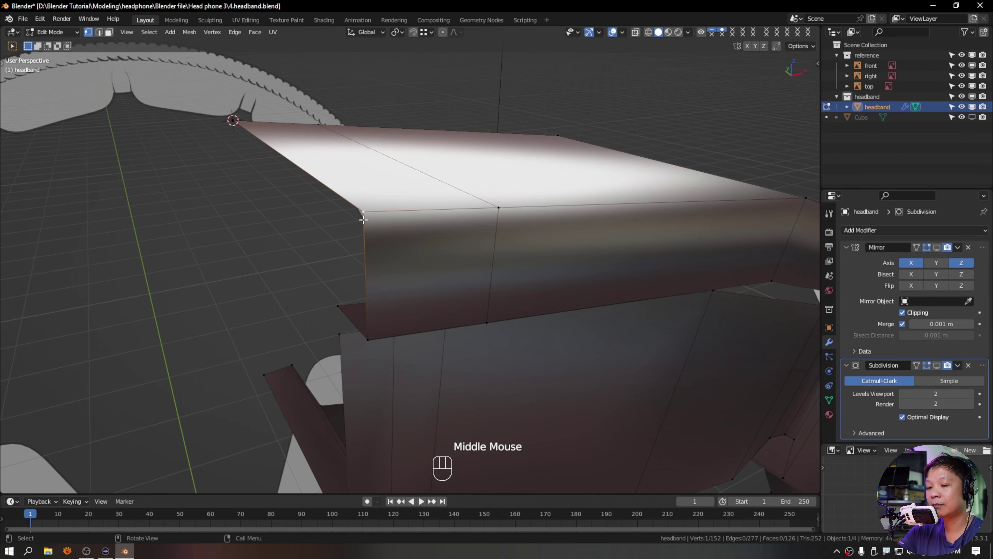
key("g")
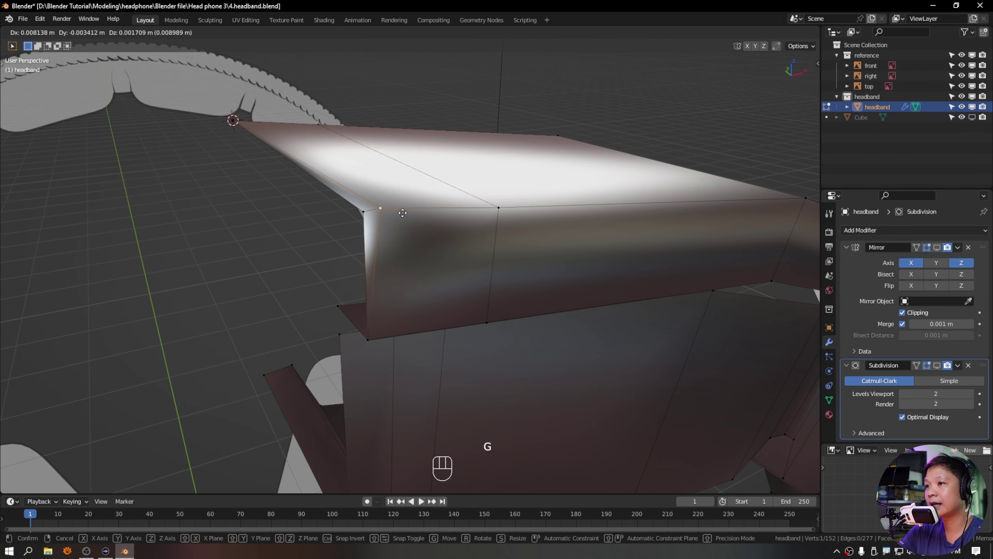
key("Escape")
key("ctrl+z")
key("ctrl+z")
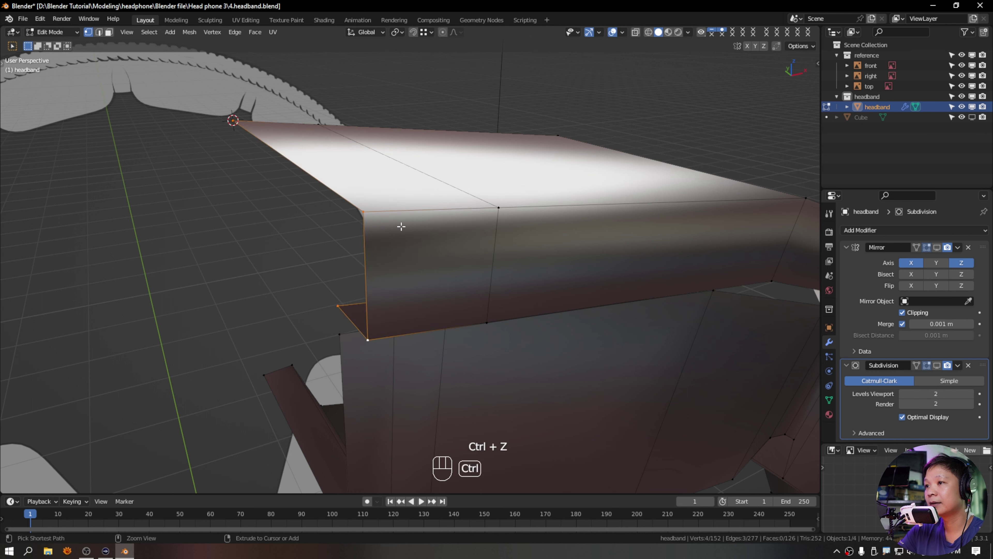
- Enable Auto Merge Vertices and slide the loop onto the centre edge, checking the merge by test-moving its corner vertex
left_click(777, 46)
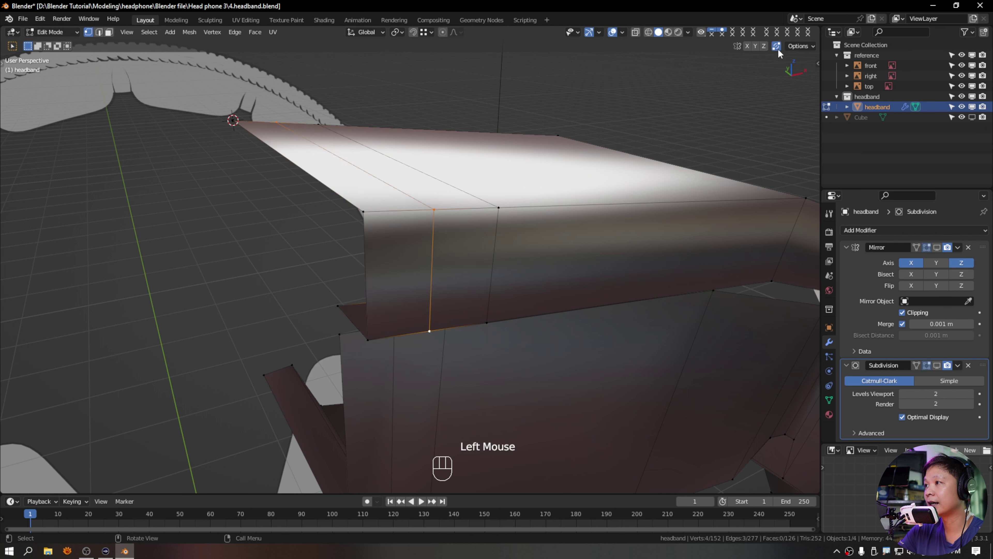
key("g")
key("g")
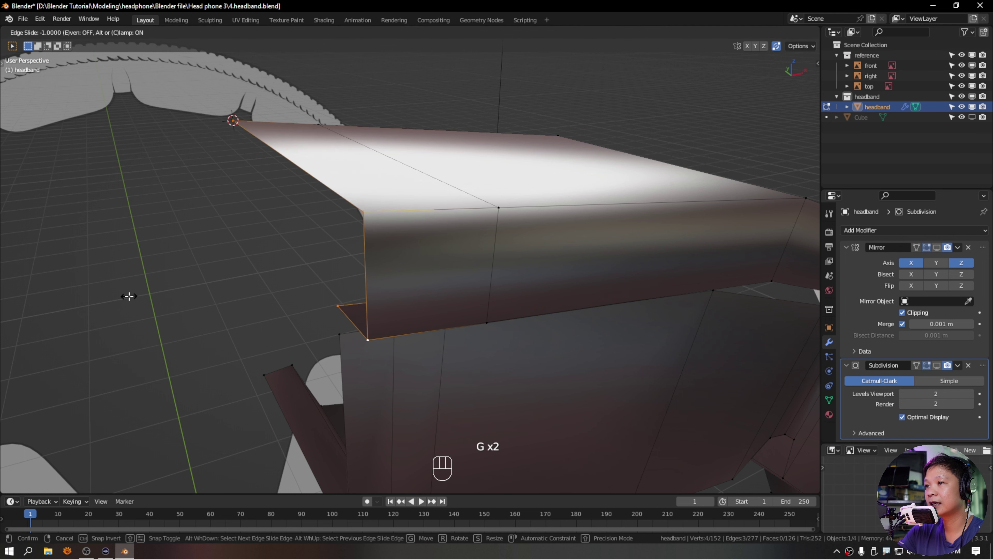
left_click(126, 293)
left_click(389, 230)
key("g")
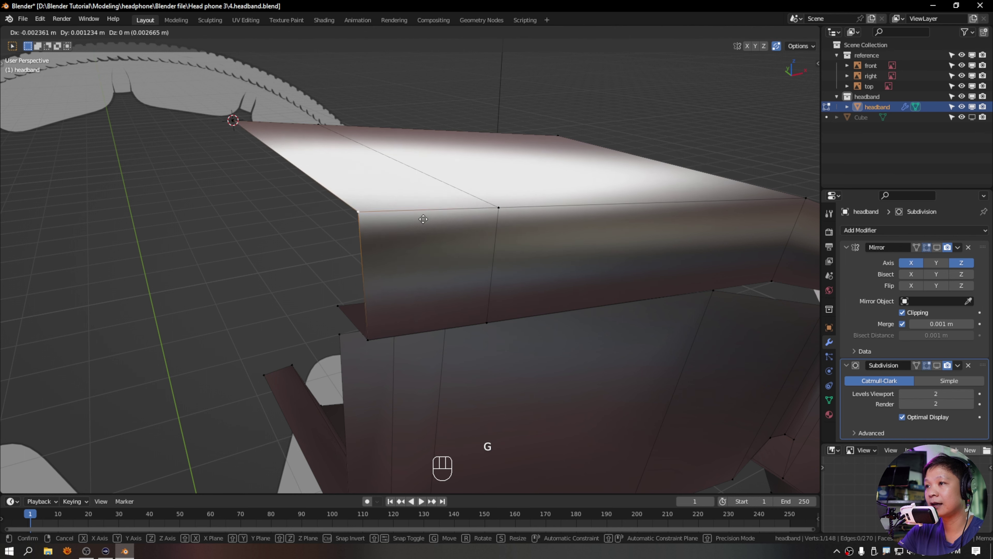
key("Escape")
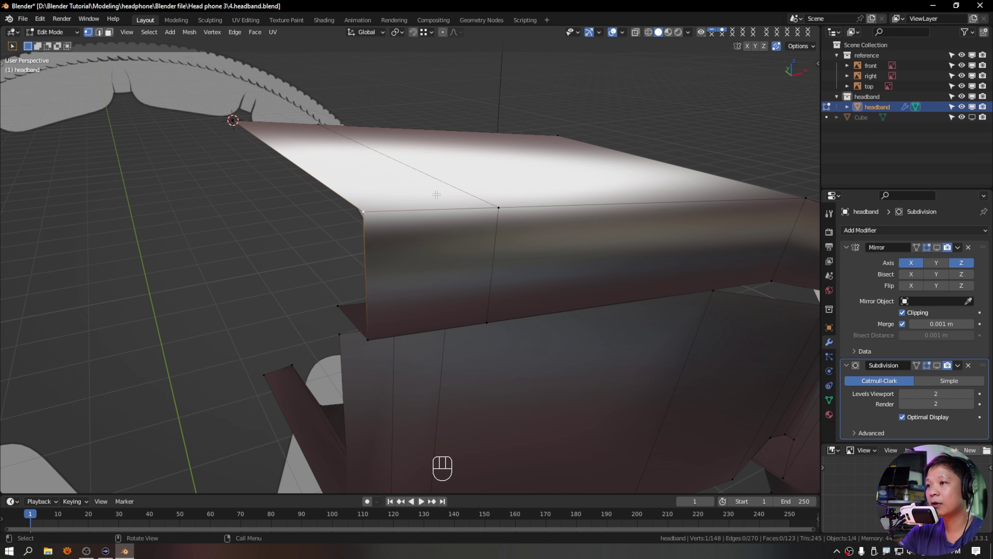
- Try merging all visible headband vertices by distance, and undo it
key("a")
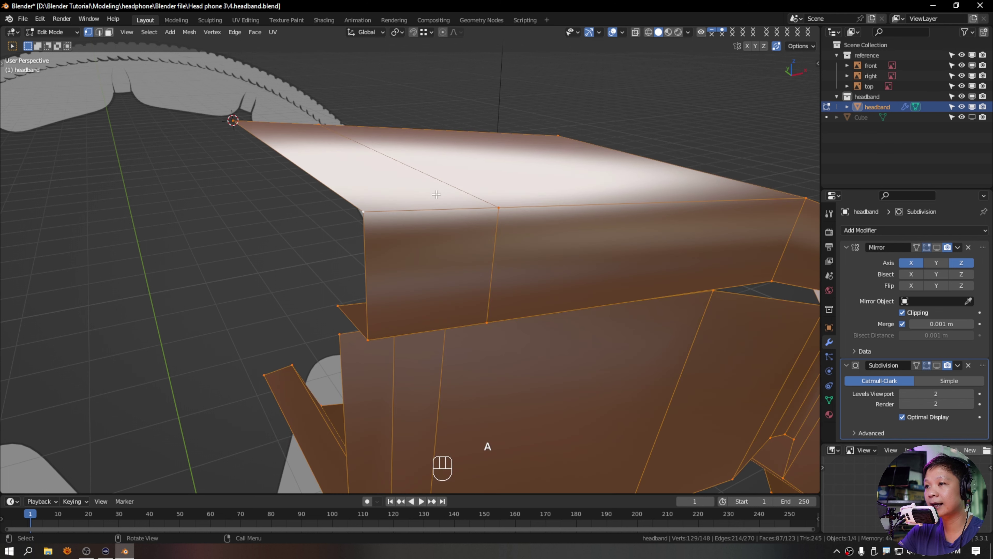
key("m")
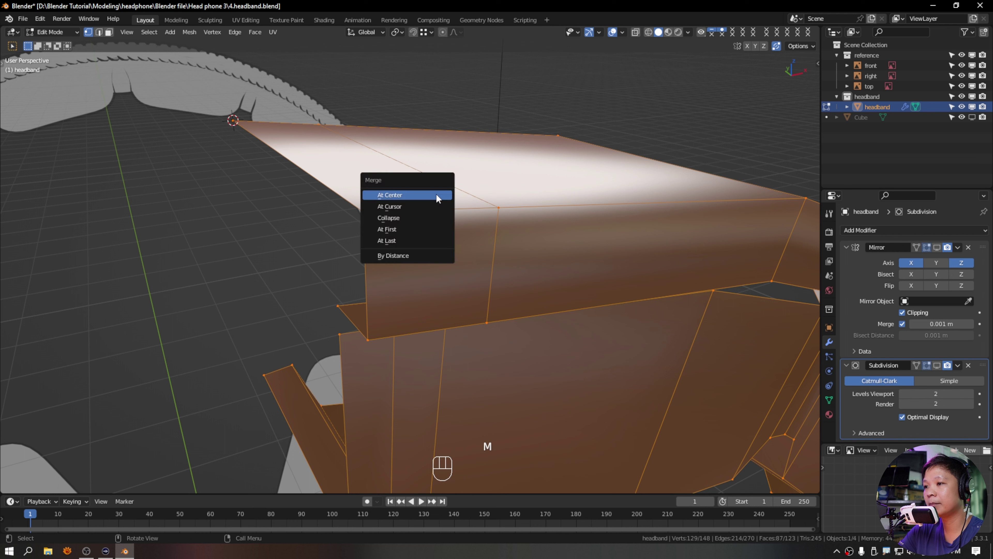
left_click(422, 256)
middle_click_drag(259, 275, 395, 258)
key("ctrl+z")
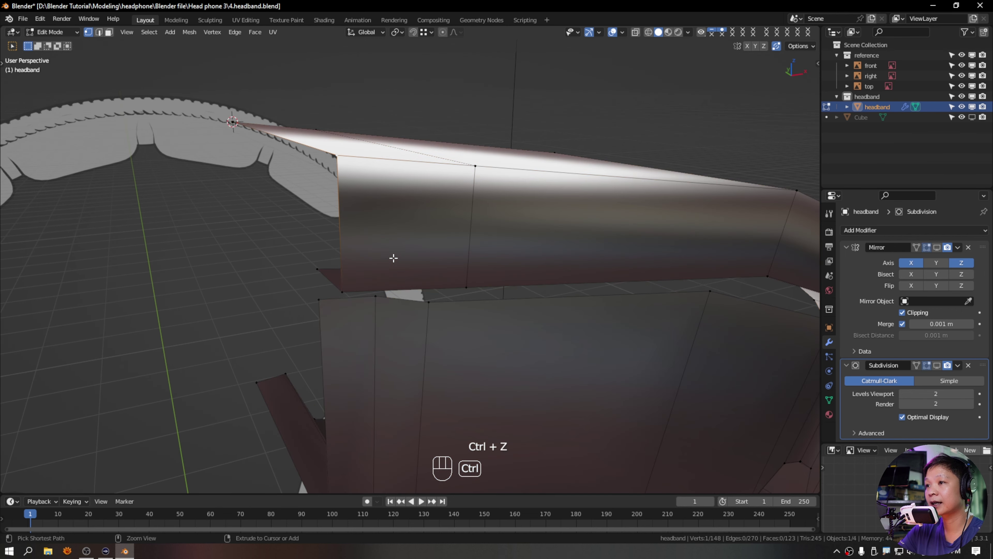
- Slide one redundant crosswise loop at the next pad gap on the outer band onto its neighbour to merge them
middle_click_drag(488, 244, 477, 265, "shift")
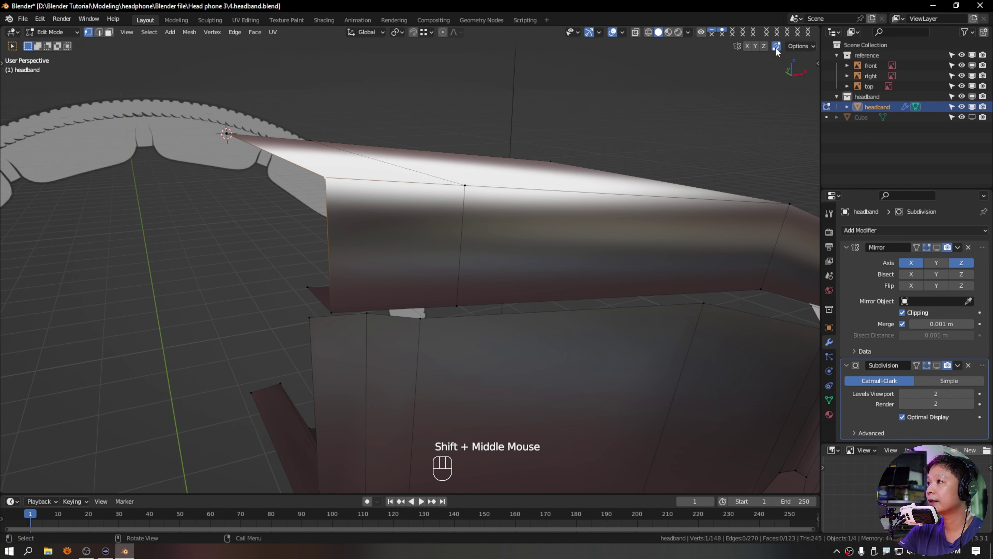
middle_click_drag(469, 251, 401, 266)
scroll(416, 230, "up", 2)
middle_click_drag(415, 231, 300, 160)
middle_click_drag(594, 186, 291, 260, "shift")
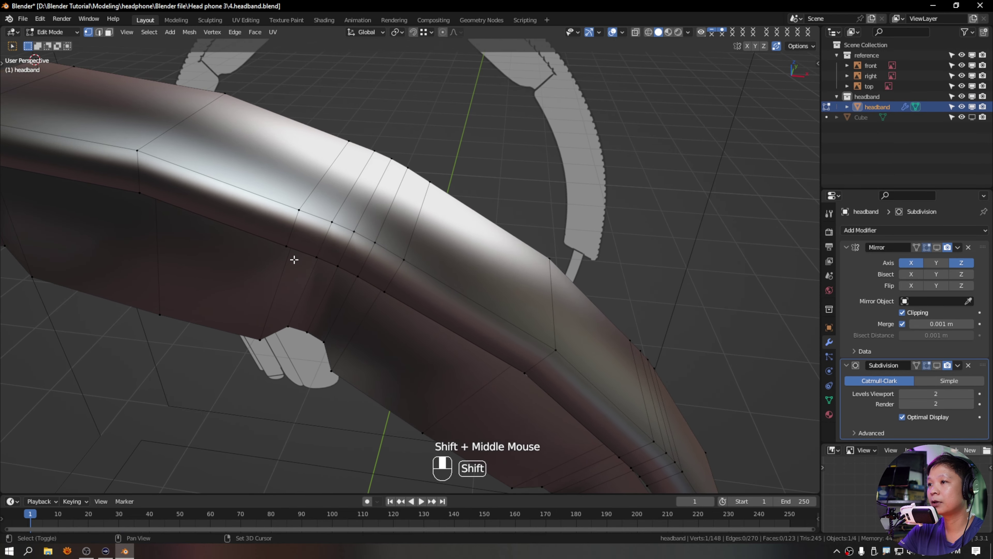
scroll(290, 174, "up", 2)
left_click(290, 164, "alt")
mouse_move(354, 206)
middle_mouse_down()
mouse_move(335, 203)
mouse_move(341, 209)
middle_mouse_up()
left_click(382, 261, "alt")
key("g")
key("g")
left_click(382, 260)
- Merge a second redundant crosswise loop at the same gap into the adjacent loop by edge sliding
middle_click_drag(382, 259, 349, 344)
left_click(383, 240, "alt")
key("g")
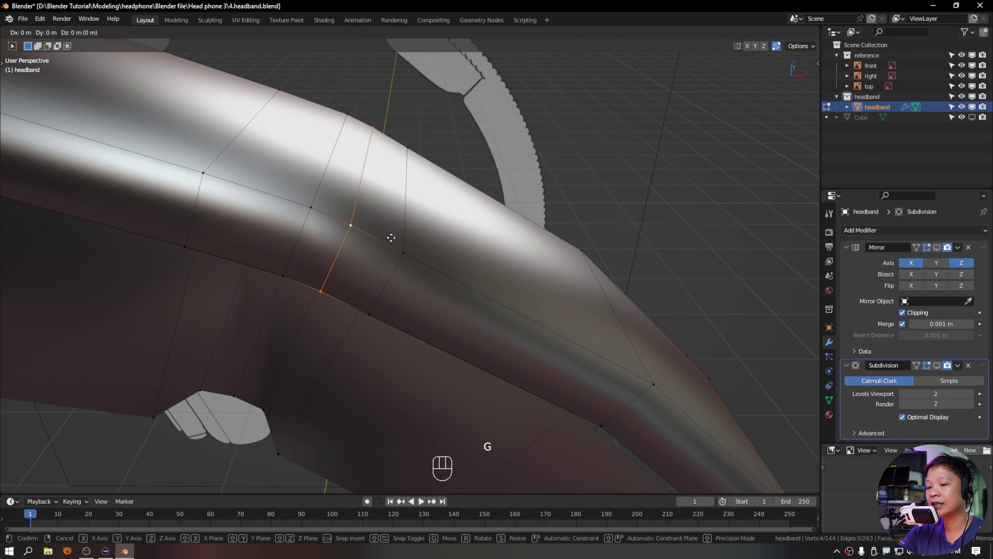
left_click(391, 238)
- Merge the remaining redundant crosswise loops around the lower pad gap on the outer band by edge sliding
middle_click_drag(391, 238, 340, 254)
left_click(340, 253, "alt")
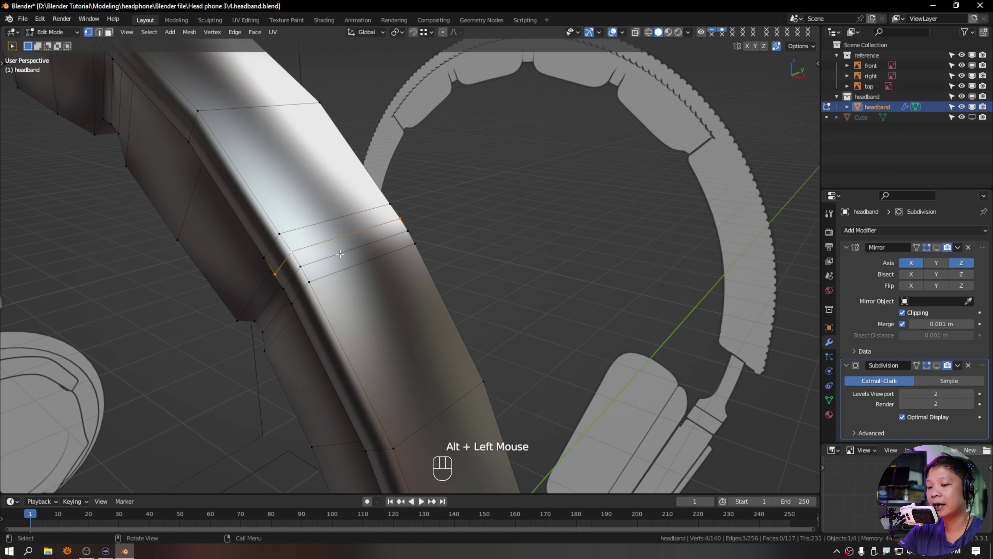
left_click(423, 346)
left_click(428, 375, "alt")
key("g")
key("g")
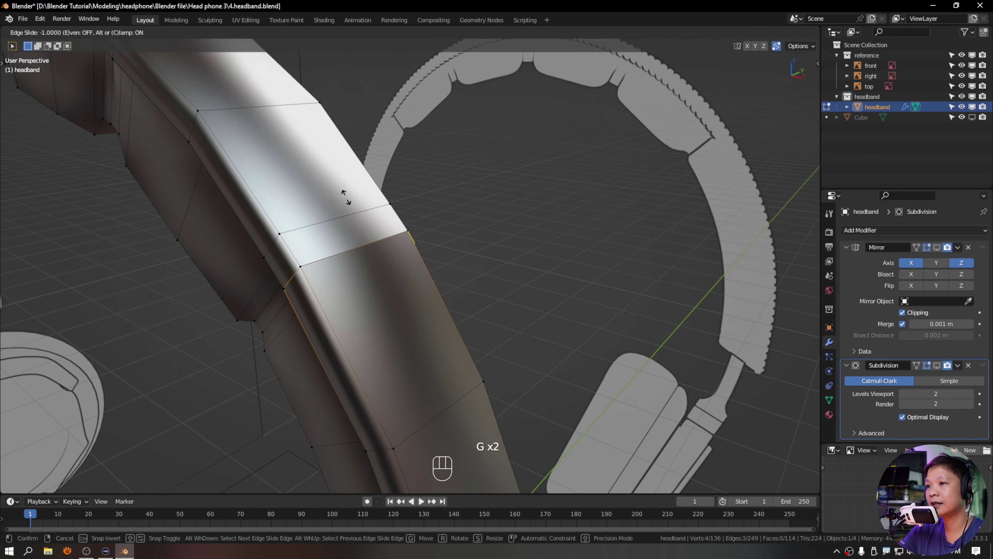
left_click(345, 197)
- Reveal the hidden seam strip between the headband's outer band and the pads
middle_click_drag(345, 197, 386, 251, "shift")
scroll(386, 251, "up", 2)
key("alt")
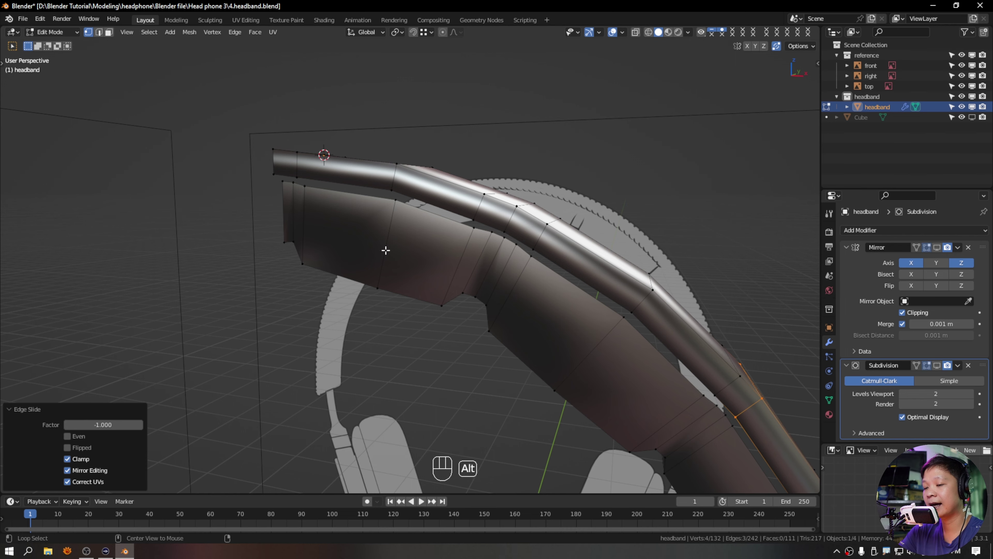
key("alt+h")
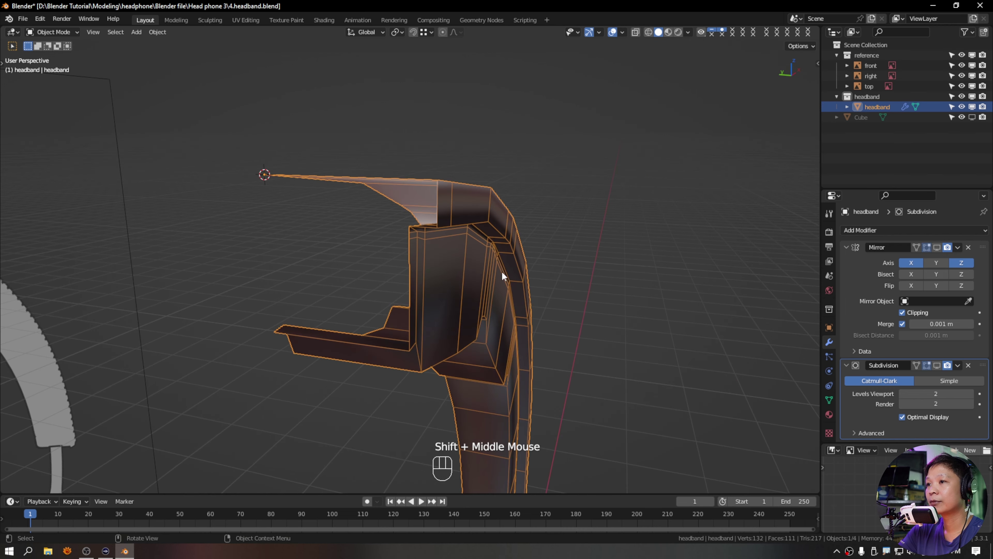
- Examine the seam between the outer band and the pads from the headband's top end, in both object and edit mode
middle_click_drag(501, 272, 485, 239)
middle_click_drag(485, 239, 446, 277)
scroll(434, 202, "up", 2)
middle_click_drag(446, 278, 424, 282)
key("Tab")
scroll(437, 285, "up", 2)
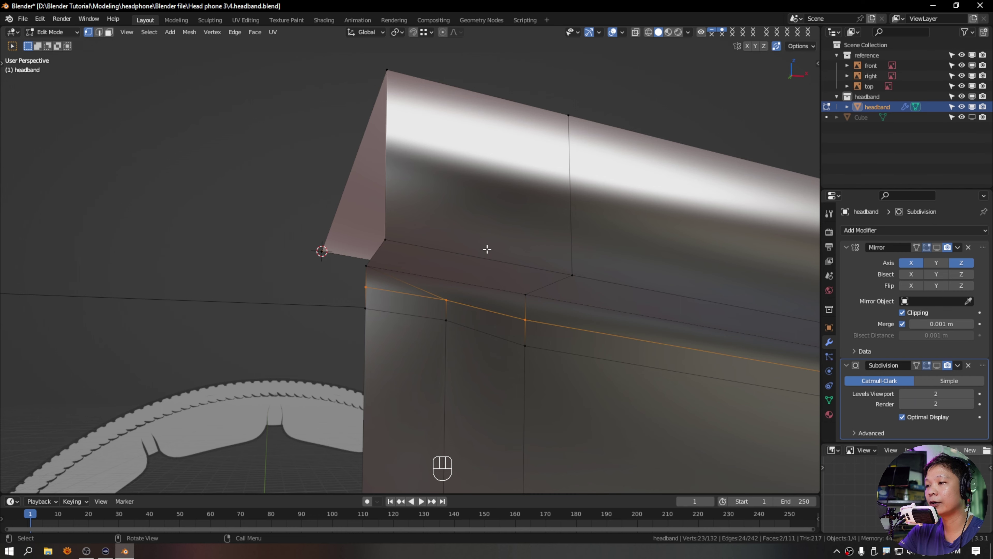
middle_click_drag(487, 249, 354, 226, "shift")
scroll(492, 289, "down", 2)
scroll(438, 280, "down", 1)
scroll(363, 231, "up", 3)
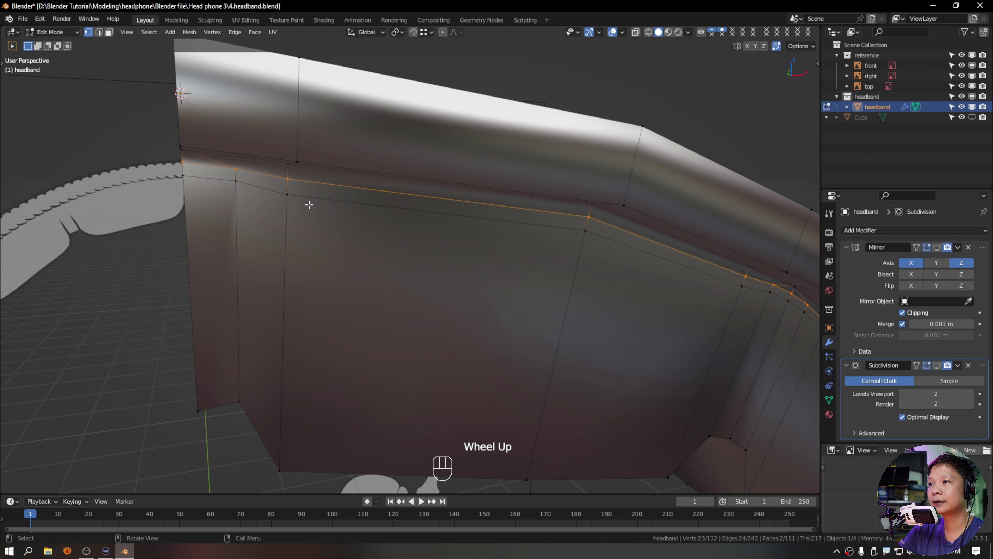
scroll(310, 202, "down", 4)
key("Tab")
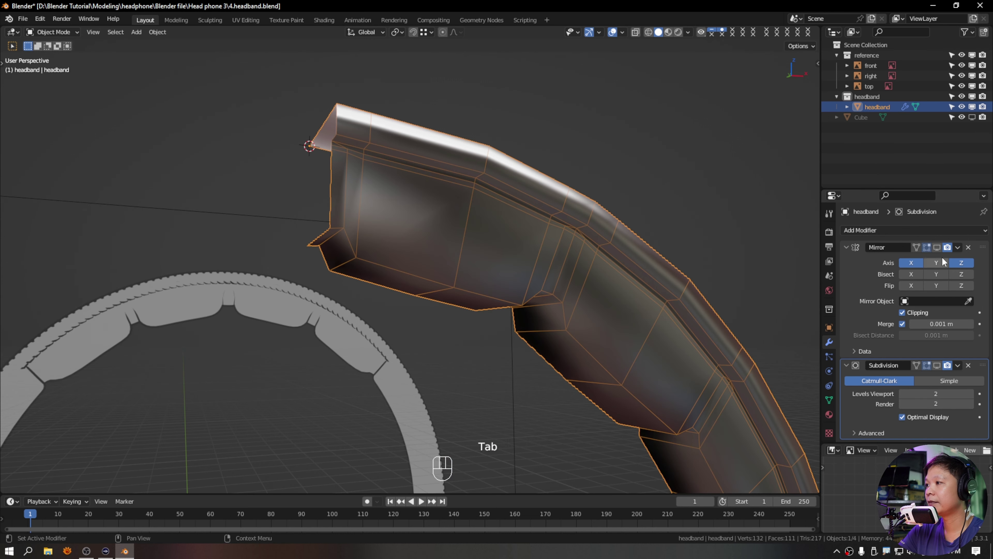
- Show the Mirror and Subdivision modifiers in the viewport and examine the smoothness of the full outer band
left_click(939, 246)
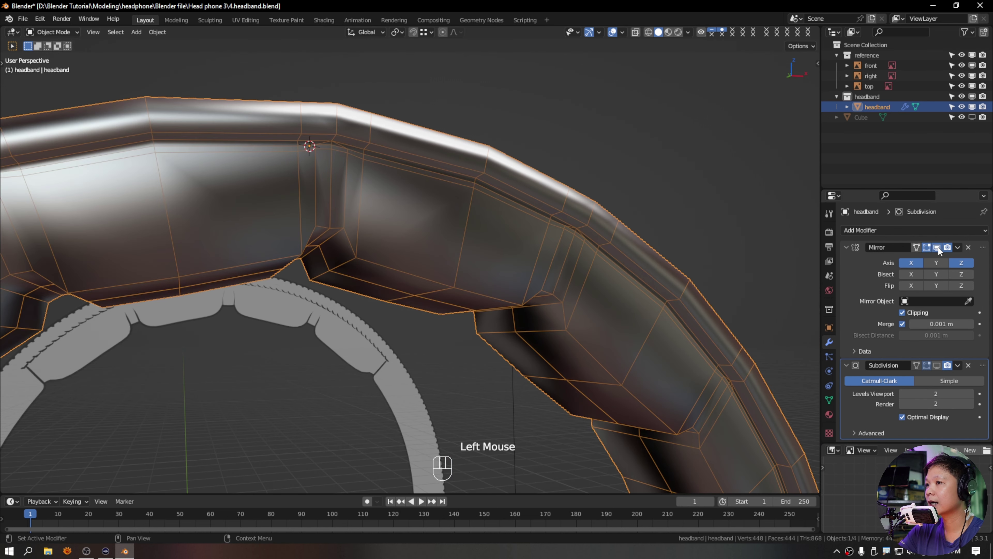
left_click(937, 365)
scroll(447, 232, "down", 3)
middle_click_drag(447, 231, 394, 242)
scroll(467, 270, "down", 2)
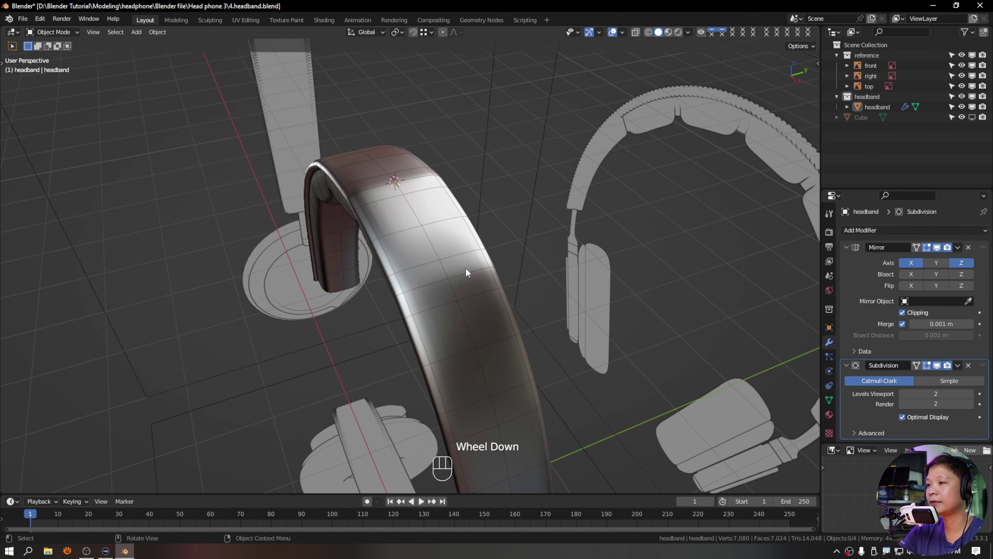
middle_click_drag(467, 272, 483, 216)
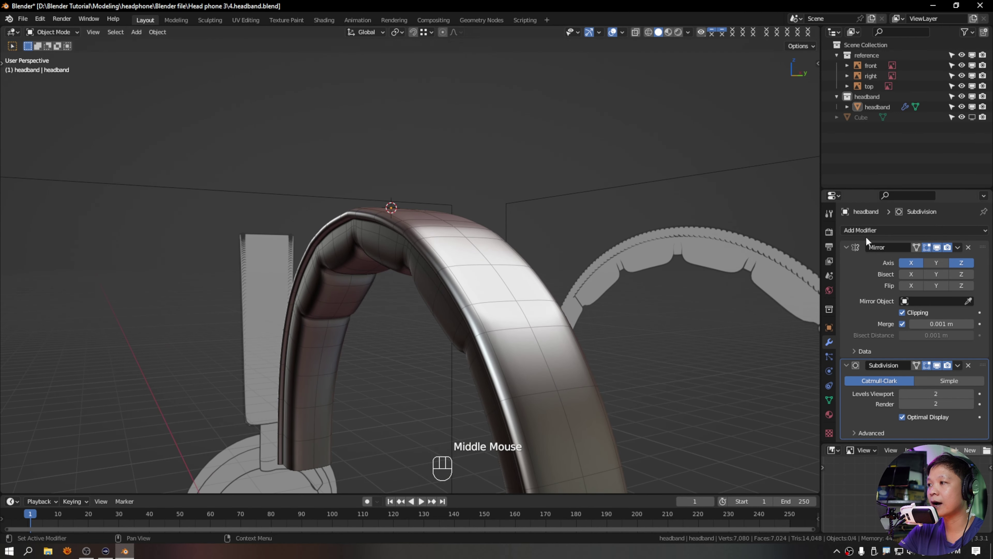
- Turn off the modifiers' viewport display and hide the seam loop between the outer band and the pads in edit mode
left_click(937, 246)
left_click(937, 246)
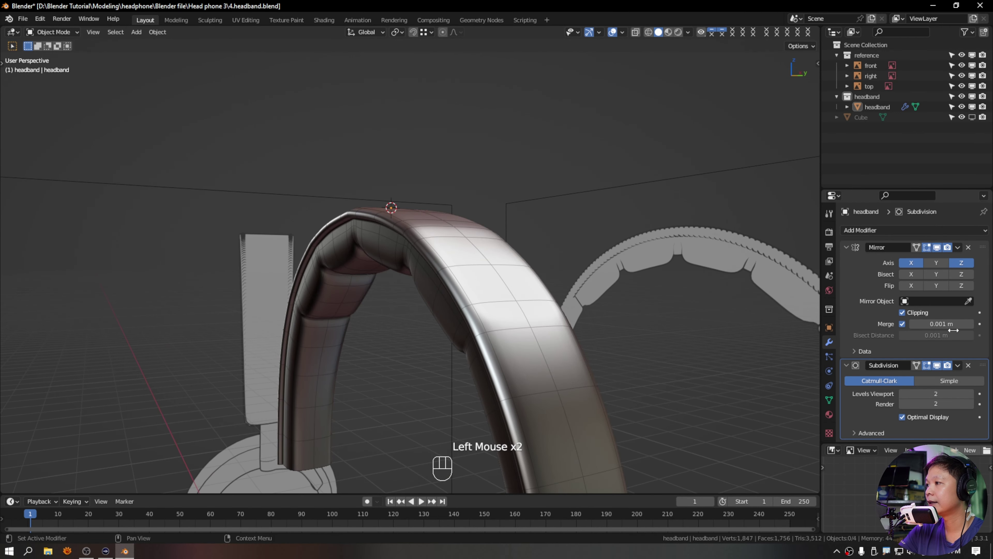
left_click(937, 247)
key("Tab")
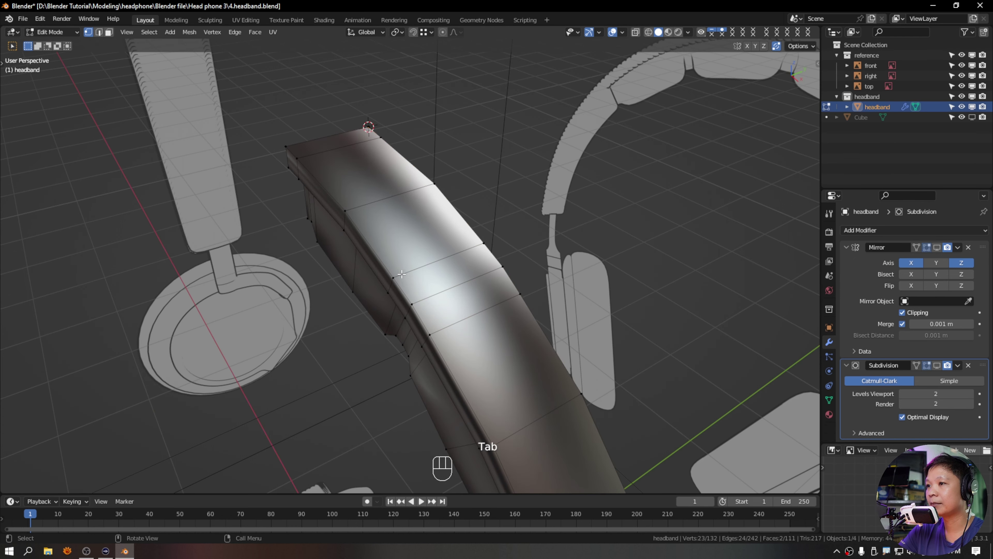
double_click(412, 267)
middle_click_drag(413, 267, 547, 210)
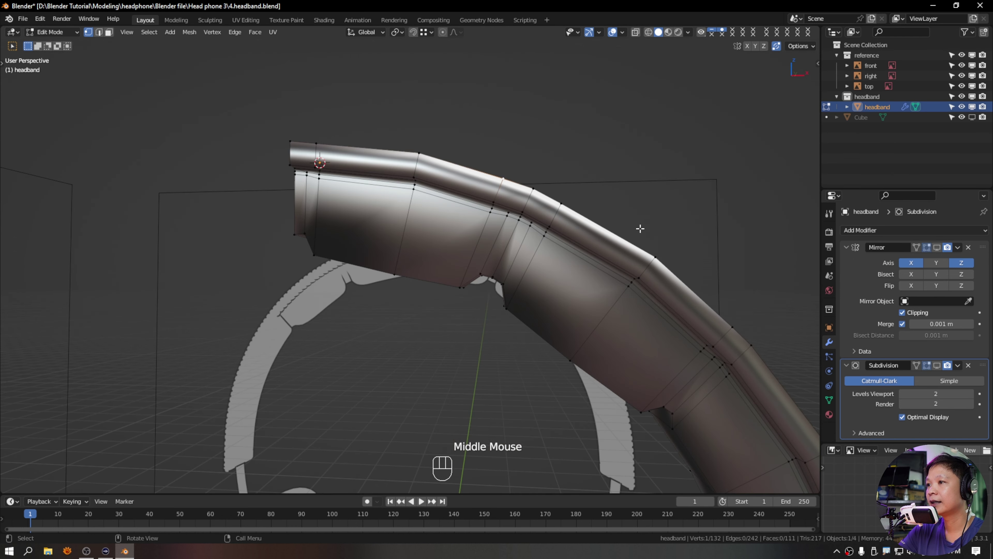
middle_click_drag(643, 230, 385, 193)
scroll(349, 160, "up", 3)
left_click(374, 173, "alt")
key("h")
scroll(368, 198, "down", 4)
- Edge slide the outer band's crosswise loop nearest the top centre onto the end edge to merge them
middle_click_drag(556, 297, 398, 197, "shift")
scroll(412, 277, "up", 2)
middle_click_drag(412, 278, 469, 317)
middle_click_drag(470, 317, 482, 247, "shift")
left_click(522, 178, "alt")
key("g")
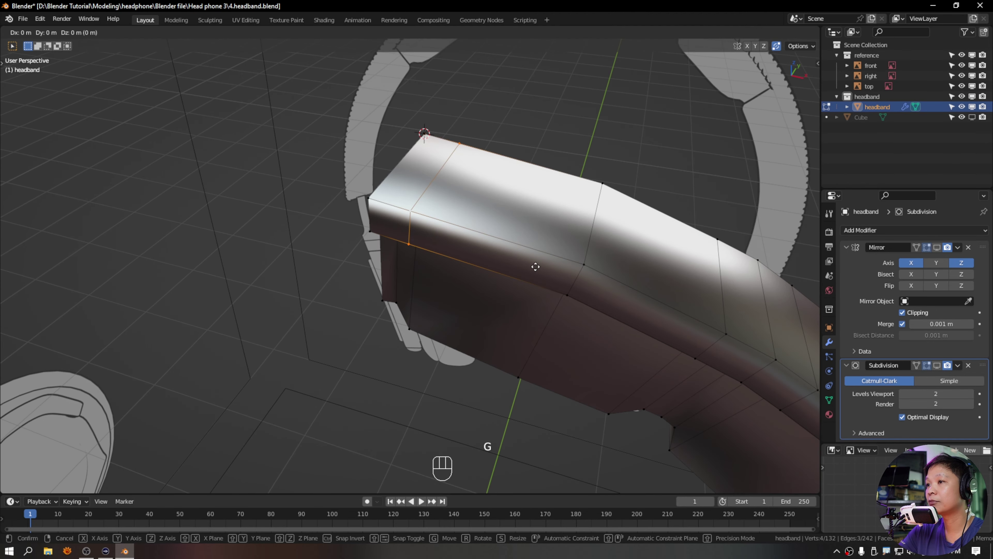
key("g")
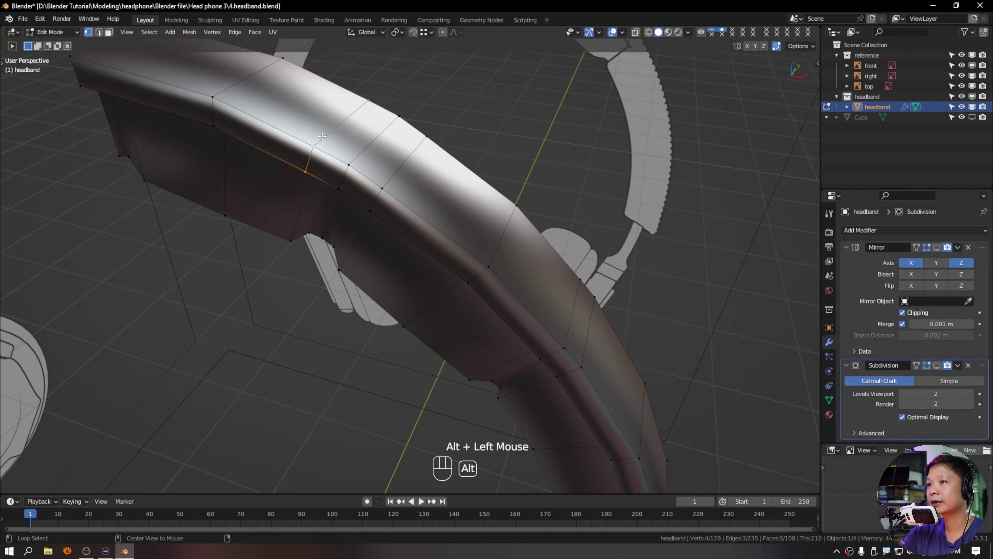
- Merge the crosswise loops on both sides of the first pad gap into the gap's middle loop by edge sliding
key("g")
key("g")
left_click(389, 182)
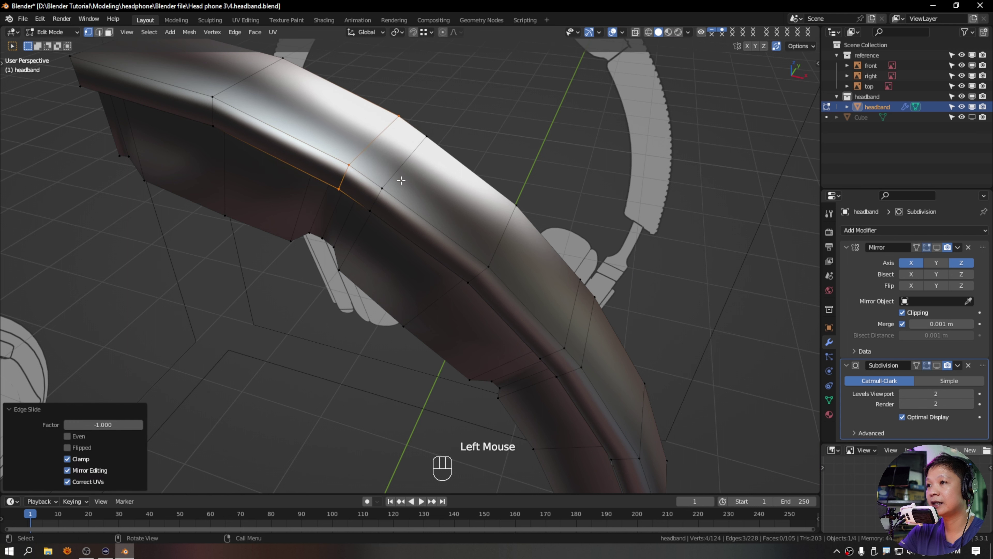
left_click(397, 179, "alt")
key("g")
key("g")
left_click(361, 207)
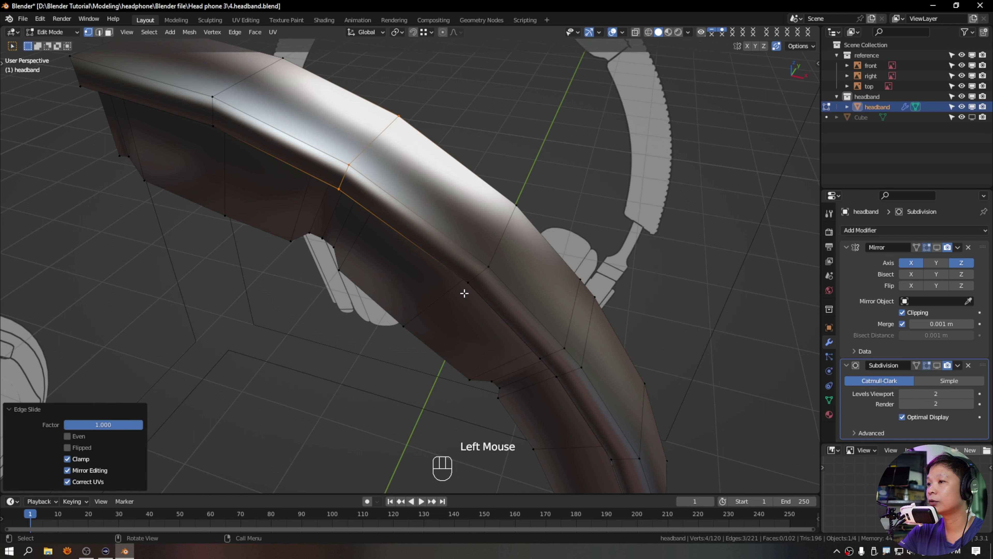
- Edge slide the extra crosswise loop at the second pad gap onto its neighbour to leave a single loop
middle_click_drag(461, 304, 395, 234)
left_click(366, 177, "alt")
middle_click_drag(366, 177, 470, 204)
key("g")
key("g")
left_click(581, 251)
- Show the Mirror and Subdivision modifiers on the headband in the viewport and check the band's smoothed surface
middle_click_drag(581, 250, 548, 219)
middle_click_drag(547, 219, 524, 268, "shift")
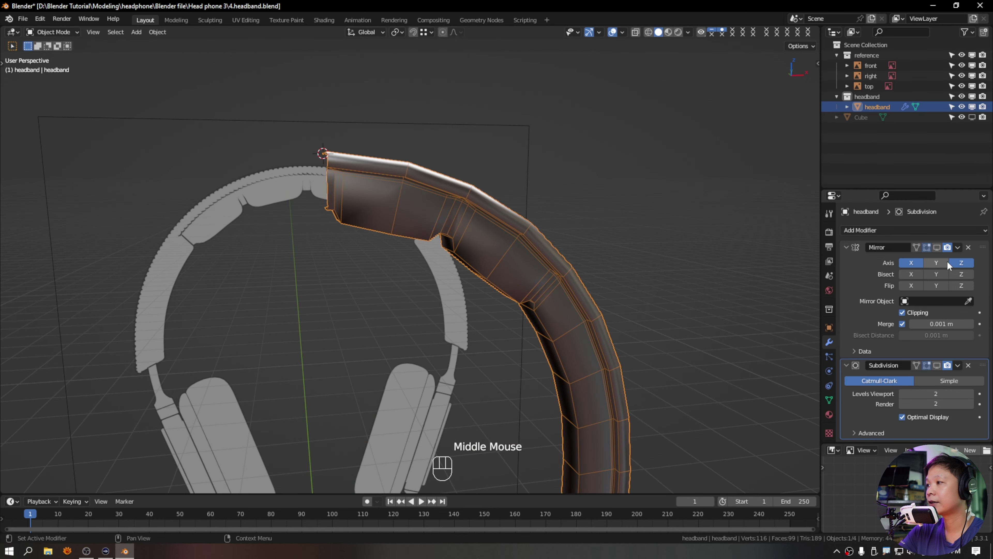
left_click(938, 247)
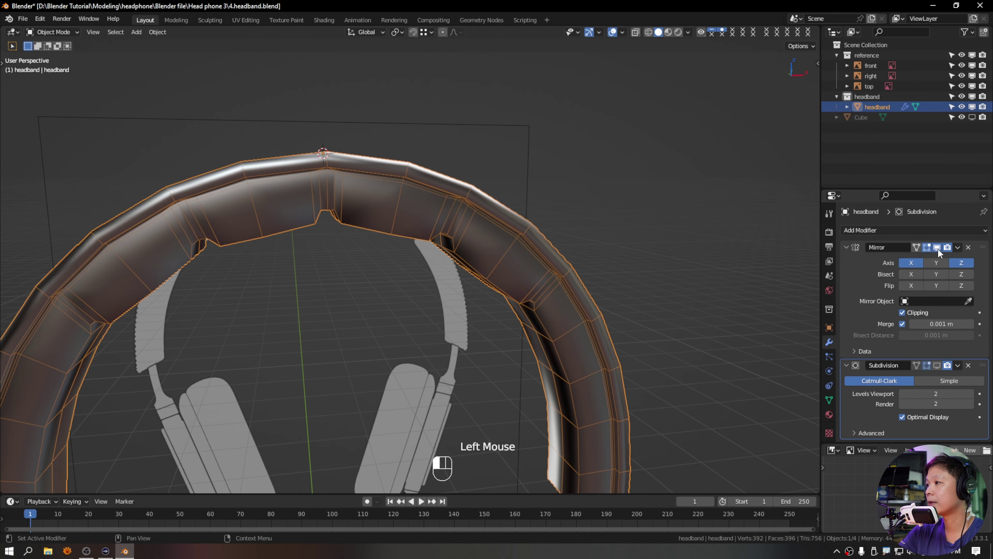
left_click(938, 366)
middle_click_drag(550, 257, 453, 292, "shift")
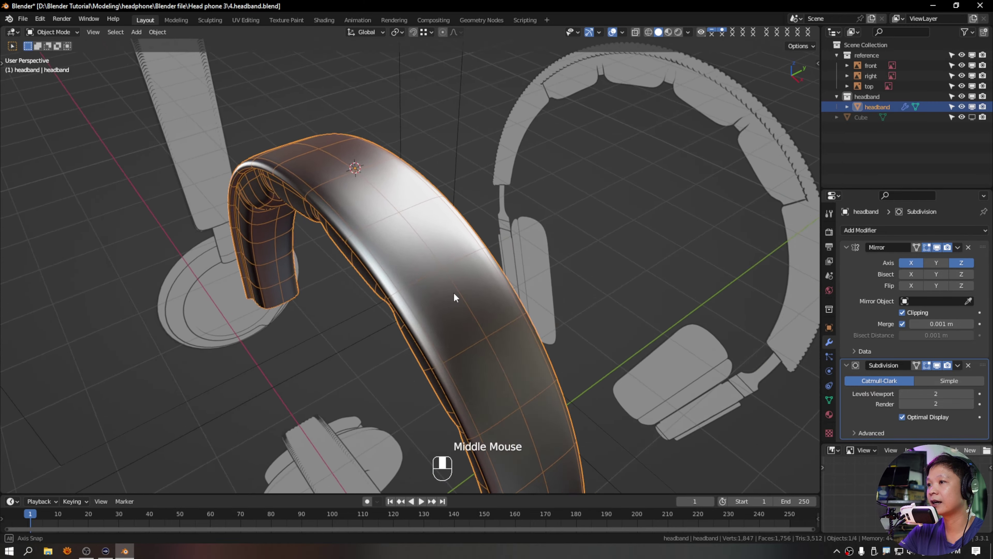
left_click(535, 282)
middle_click_drag(535, 282, 394, 225)
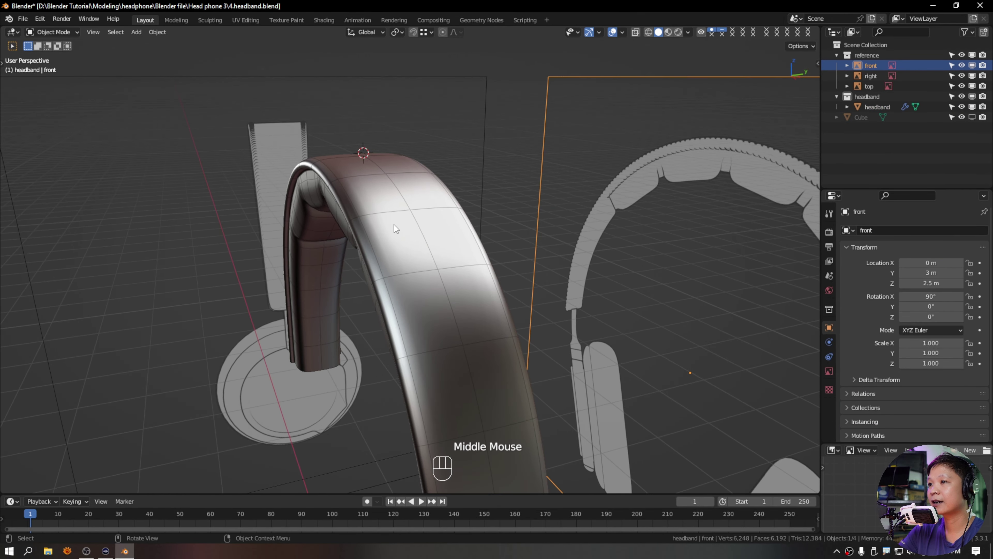
- Apply Shade Smooth to the headband and turn off the wireframe overlay
right_click(395, 224)
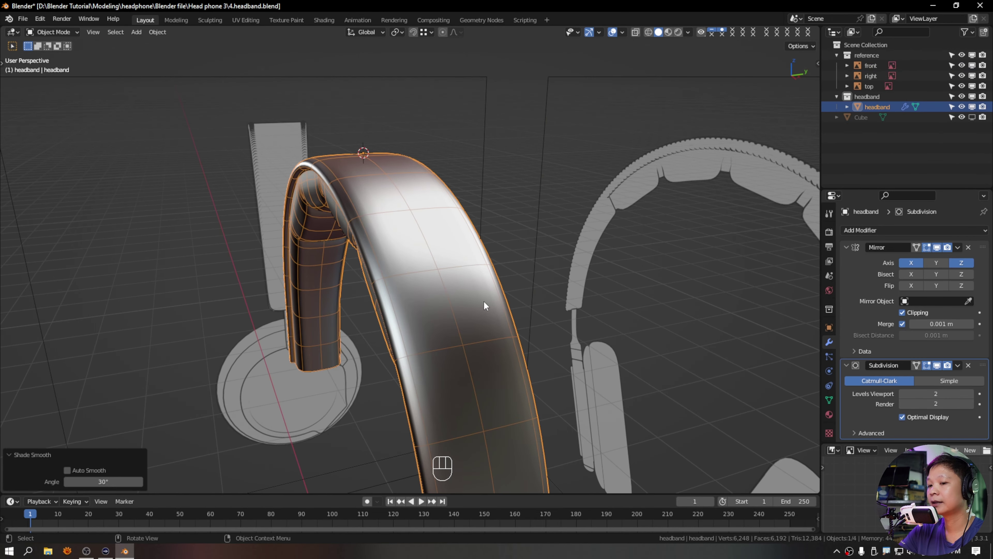
key("q")
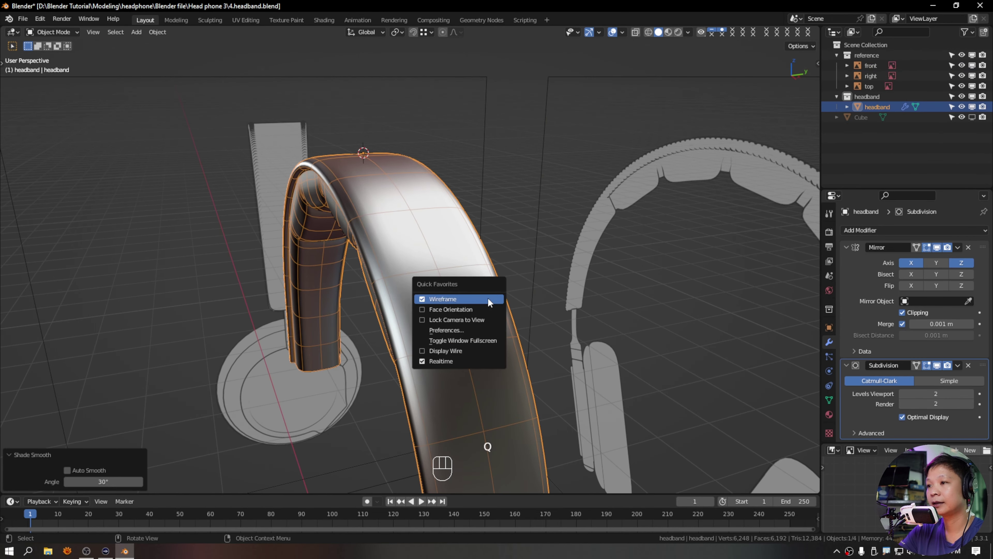
left_click(489, 298)
middle_click_drag(475, 254, 438, 245)
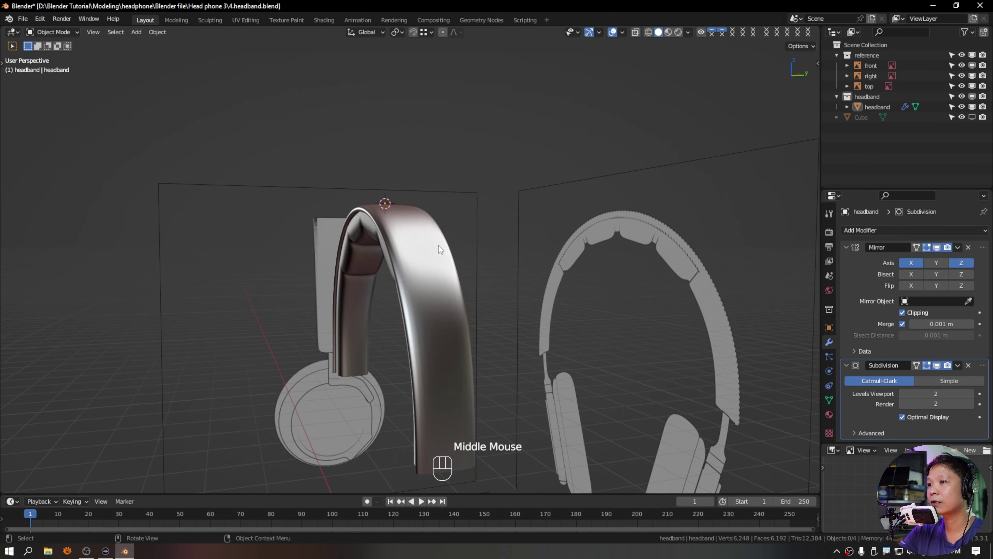
- Examine the pads and the seam under the outer band, previewing the unmirrored half with the Subdivision modifier shown
scroll(399, 282, "up", 2)
middle_click_drag(399, 281, 443, 262)
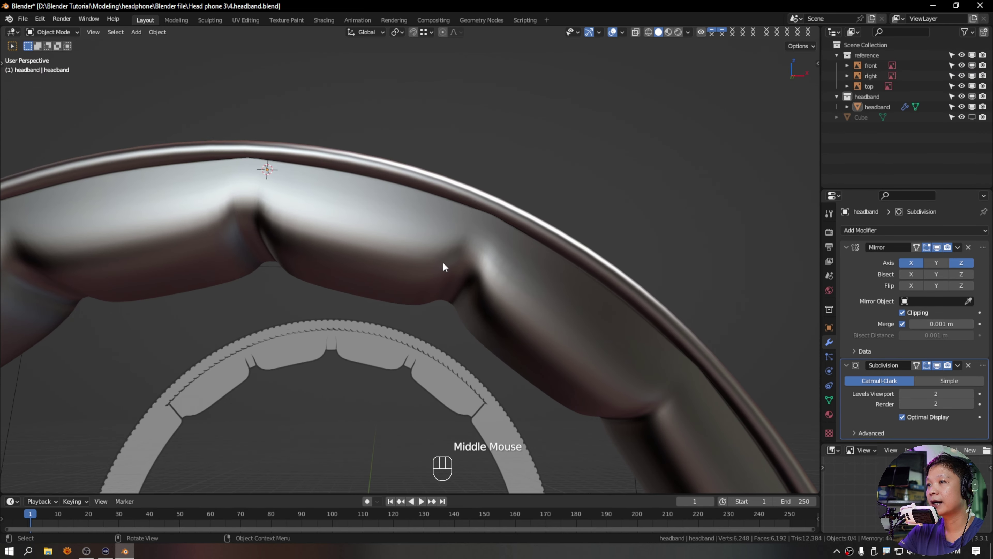
scroll(442, 261, "up", 2)
middle_click_drag(437, 223, 545, 301)
key("Tab")
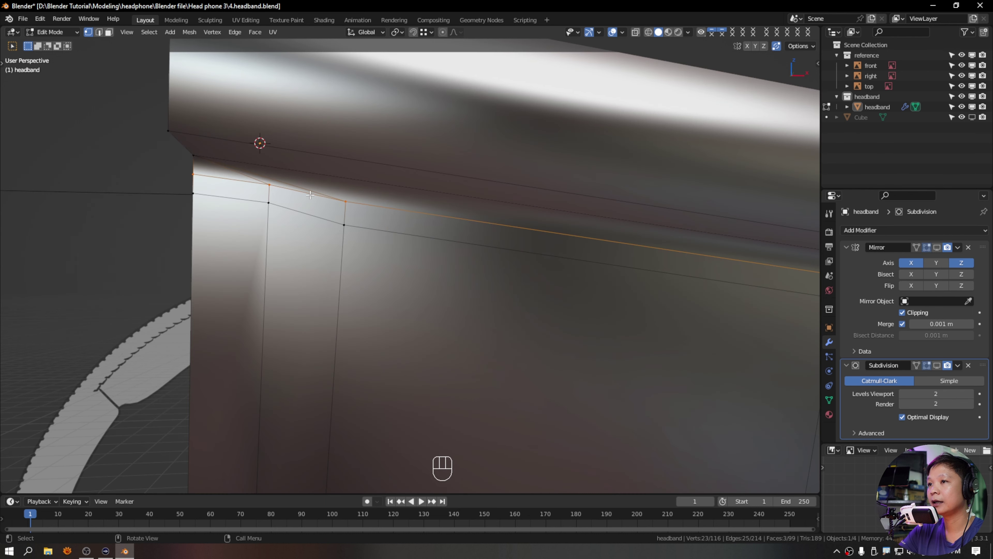
middle_click_drag(330, 149, 393, 237, "shift")
left_click(938, 367)
scroll(392, 238, "up", 3)
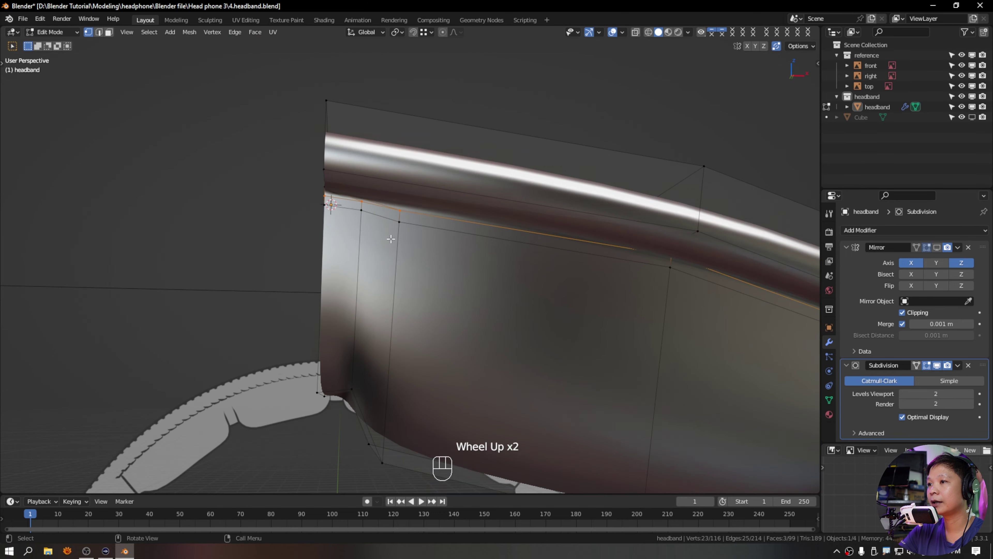
key("Tab")
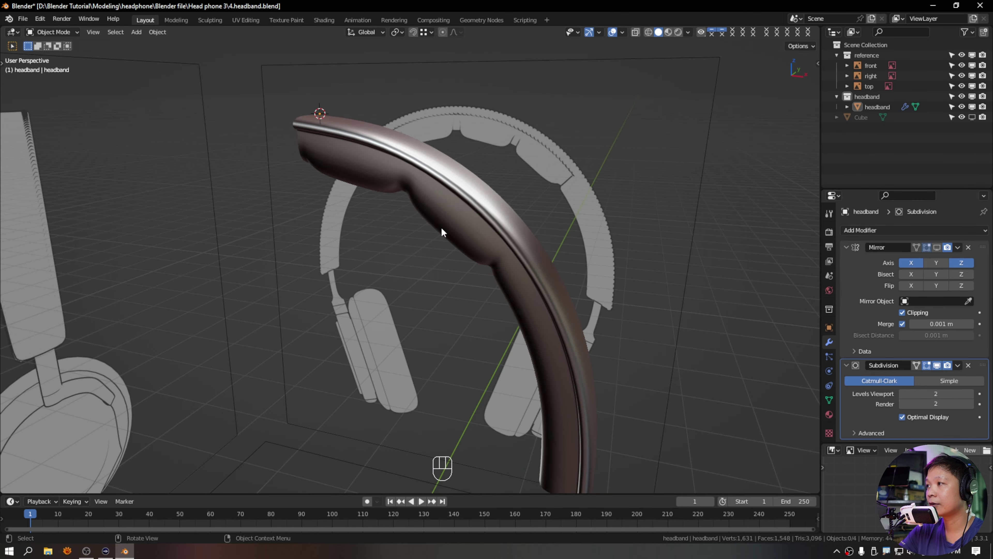